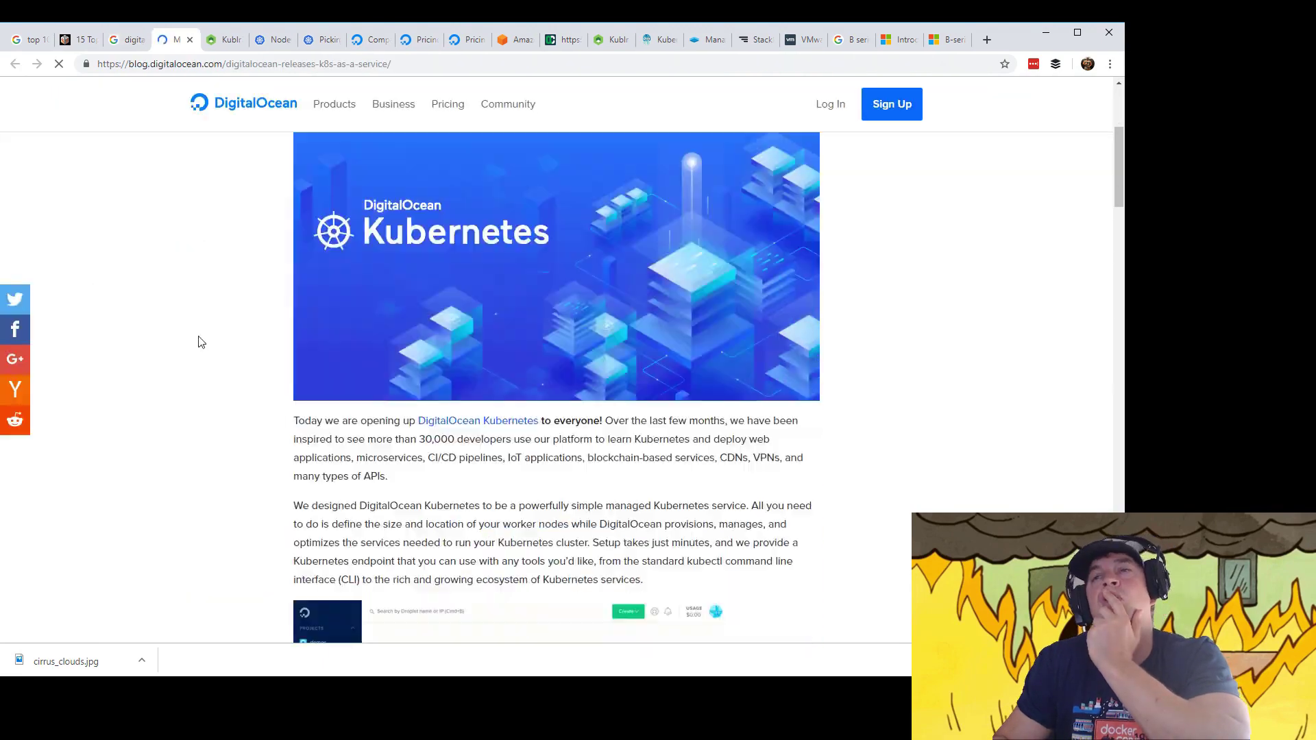
# Check the DigitalOcean Kubernetes and Azure pricing pages, and add "[2core 4GB ()$20 / month" to the Digital Ocean line of the notes.
pyautogui.scroll(-15, 195, 339)
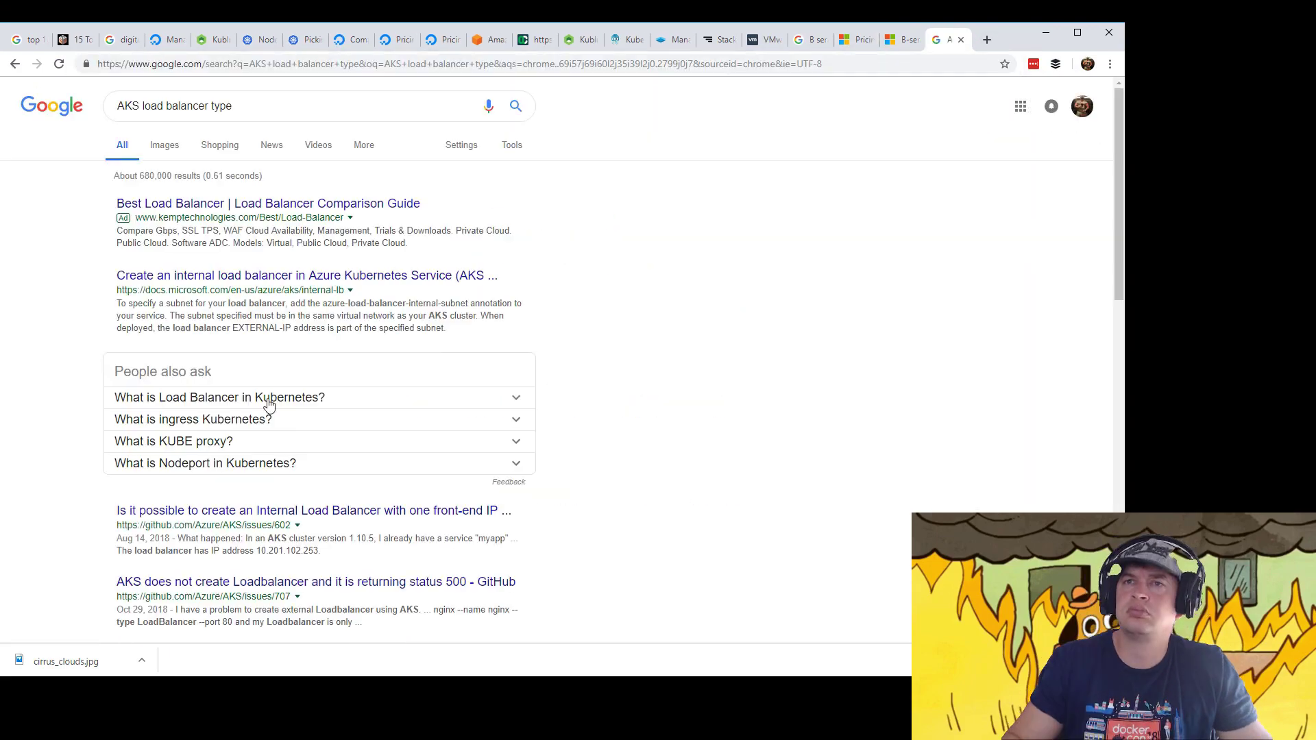
pyautogui.scroll(-3, 548, 477)
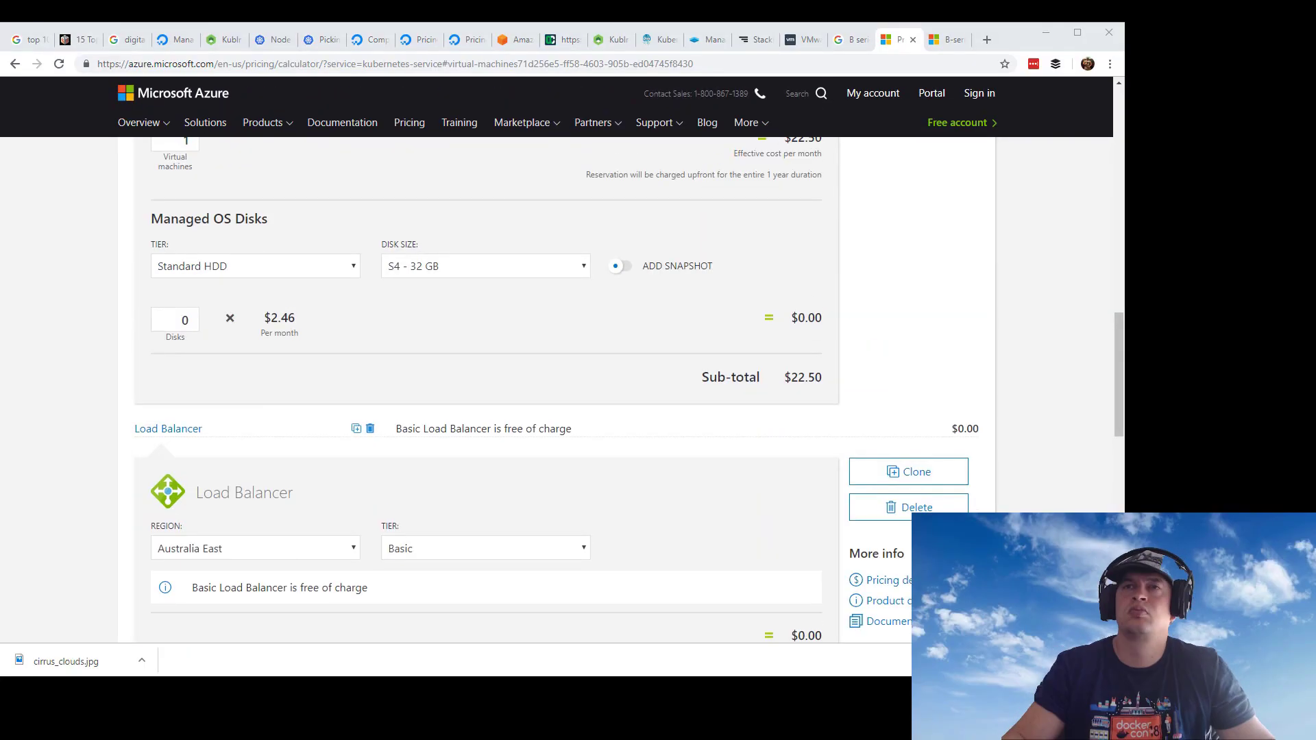
pyautogui.scroll(10, 548, 342)
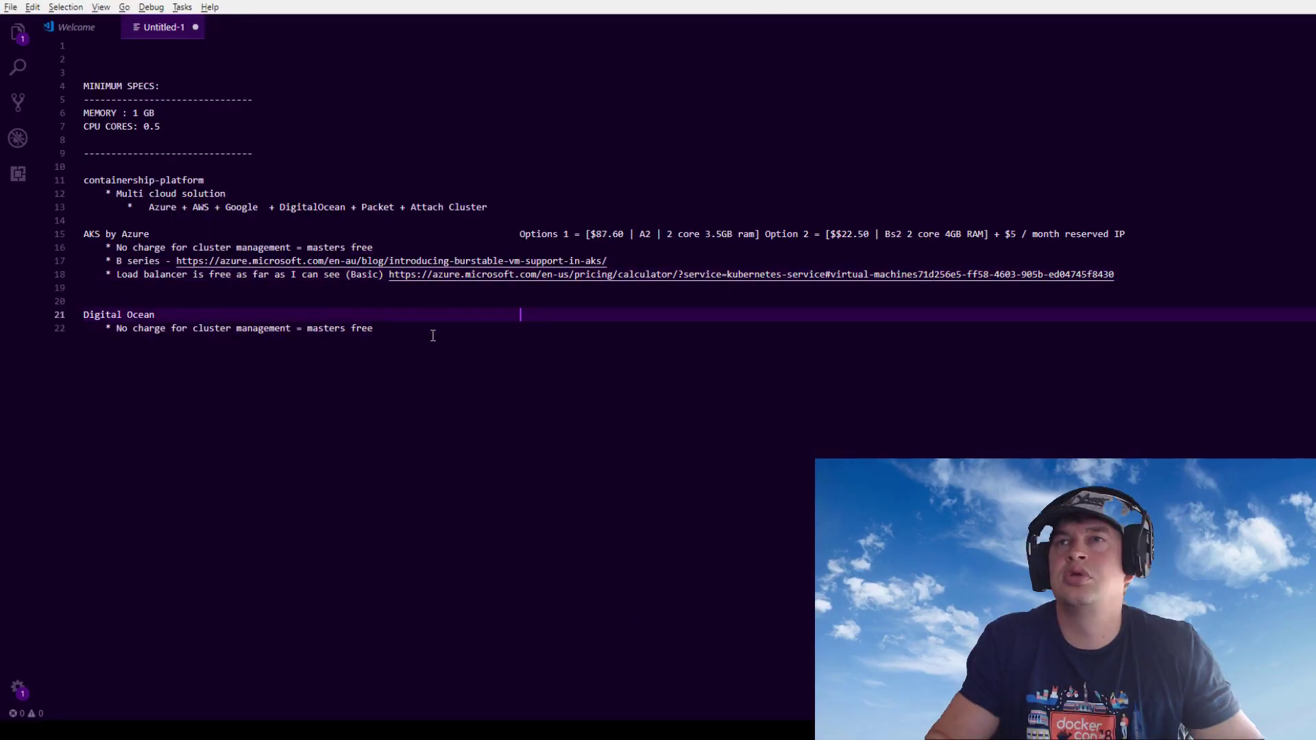
pyautogui.write('[2core 4GB ()$20 / month')
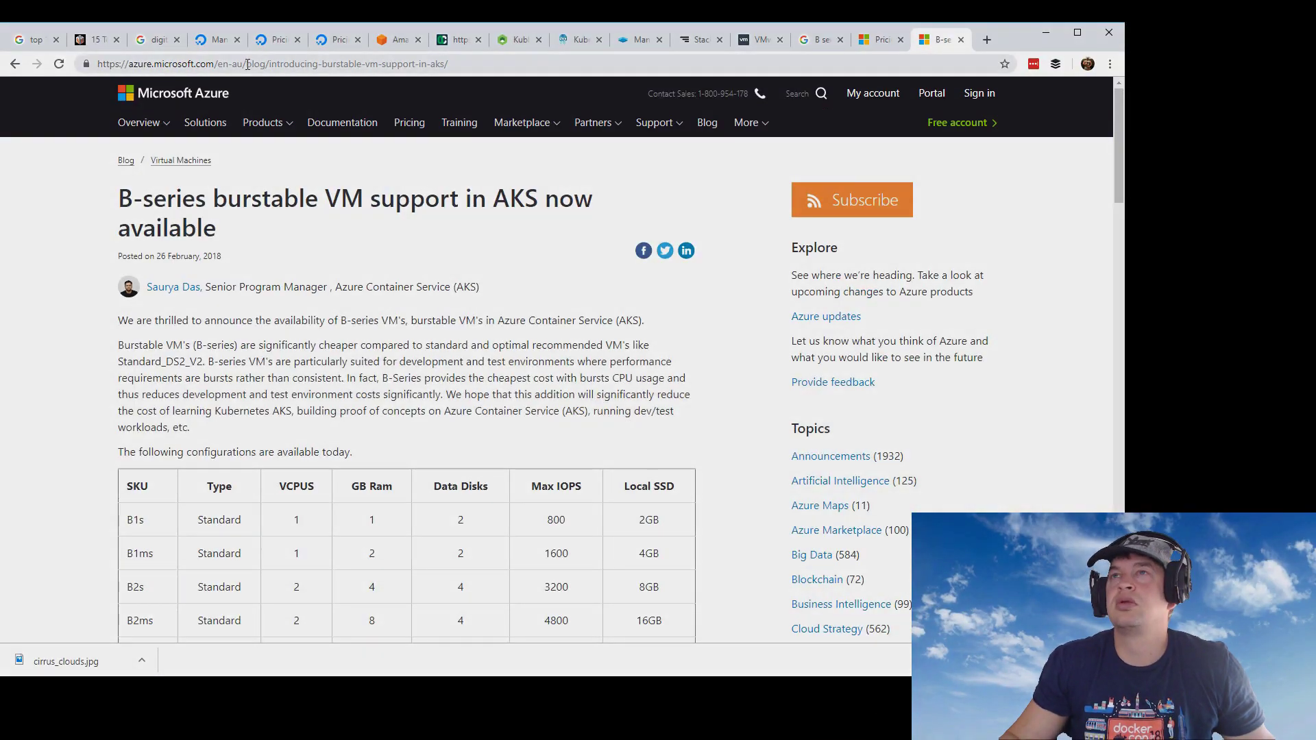
pyautogui.scroll(-3, 404, 377)
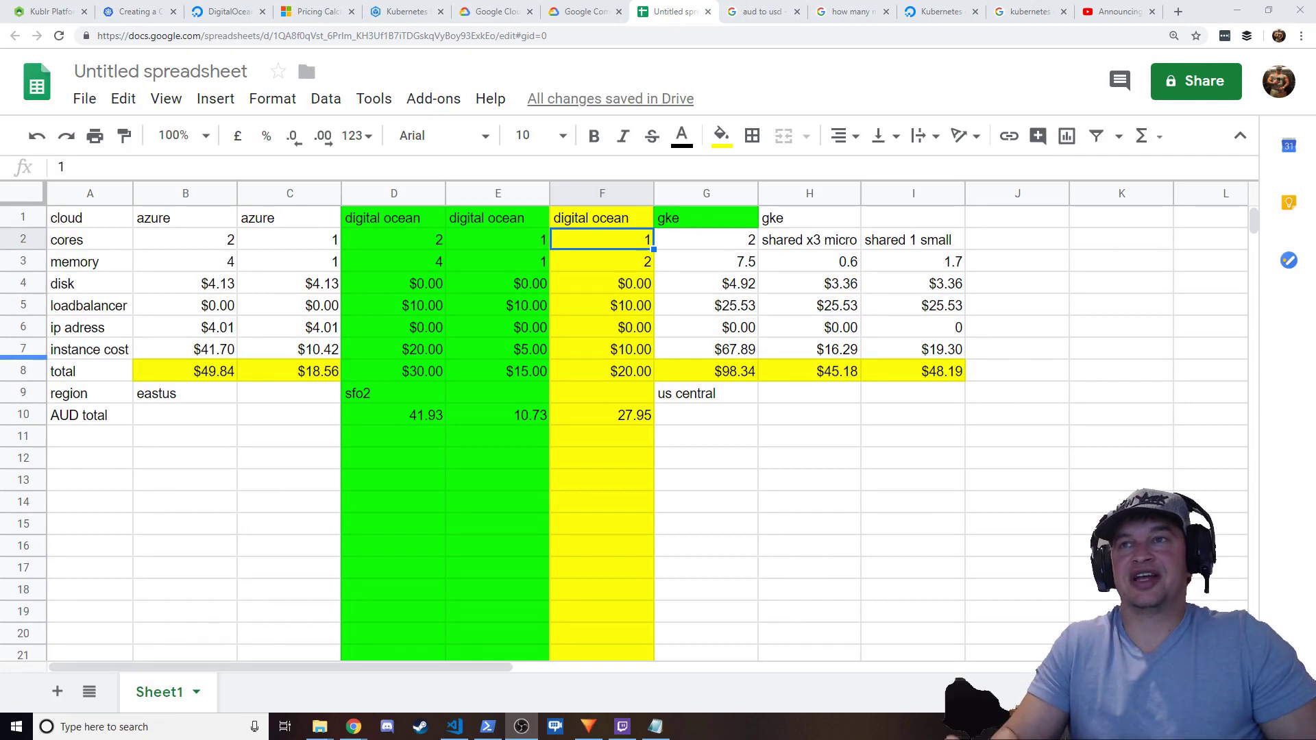
# Examine the two Azure options in the cost comparison spreadsheet, including their specs, instance costs and load balancer costs.
pyautogui.click(306, 559)
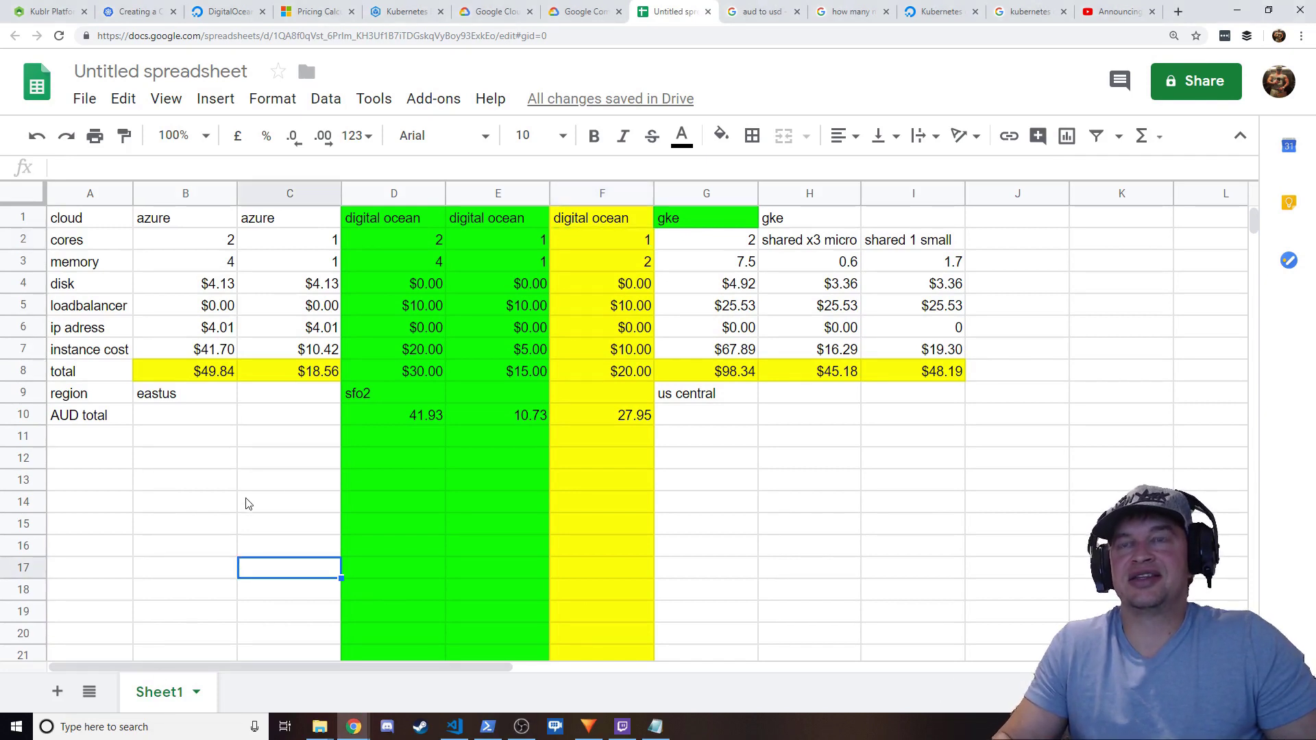
pyautogui.click(857, 507)
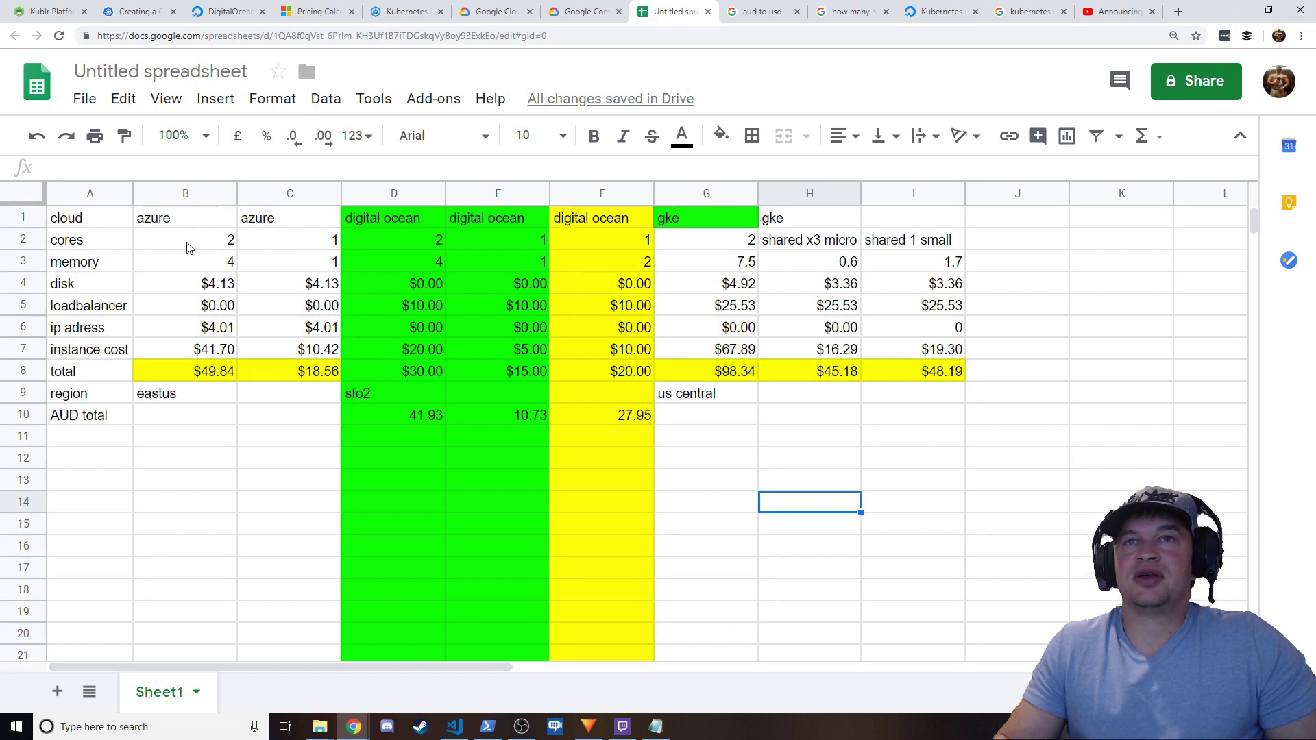
pyautogui.moveTo(182, 245); pyautogui.dragTo(281, 393)
pyautogui.click(274, 431)
pyautogui.moveTo(179, 351); pyautogui.dragTo(285, 353)
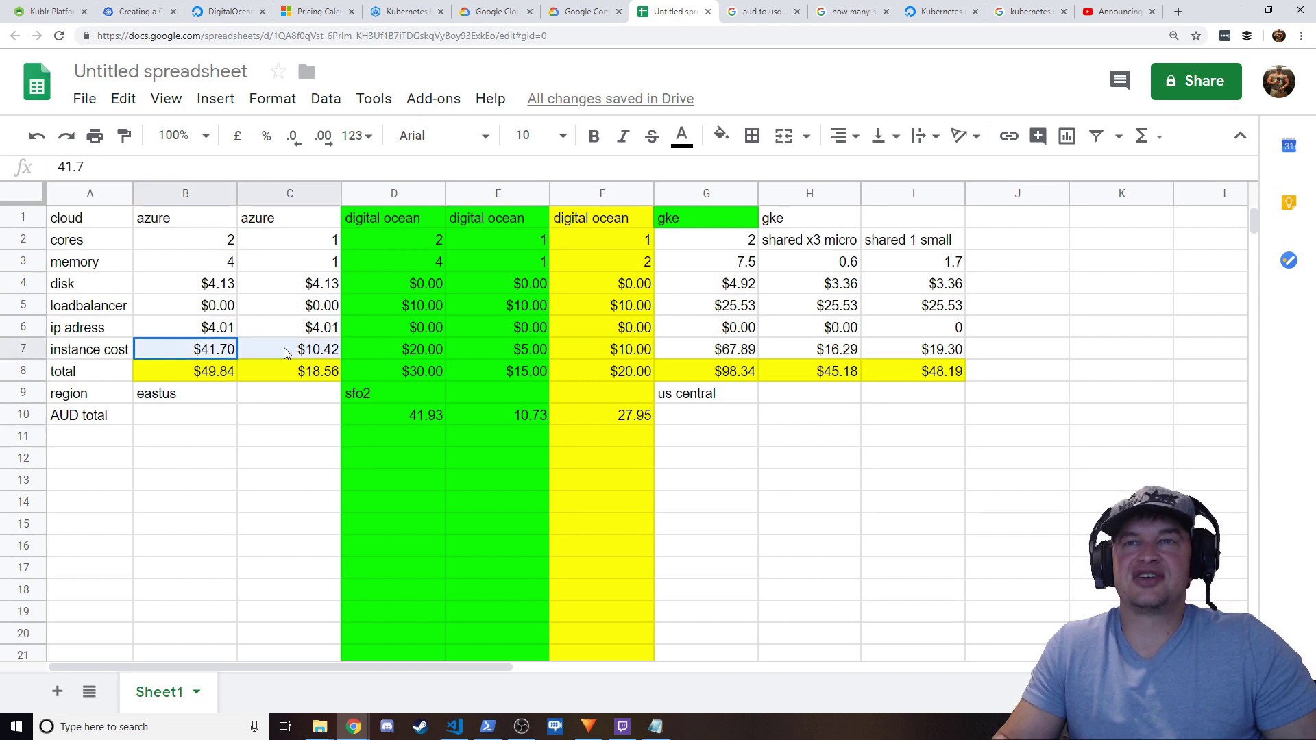
pyautogui.click(238, 402)
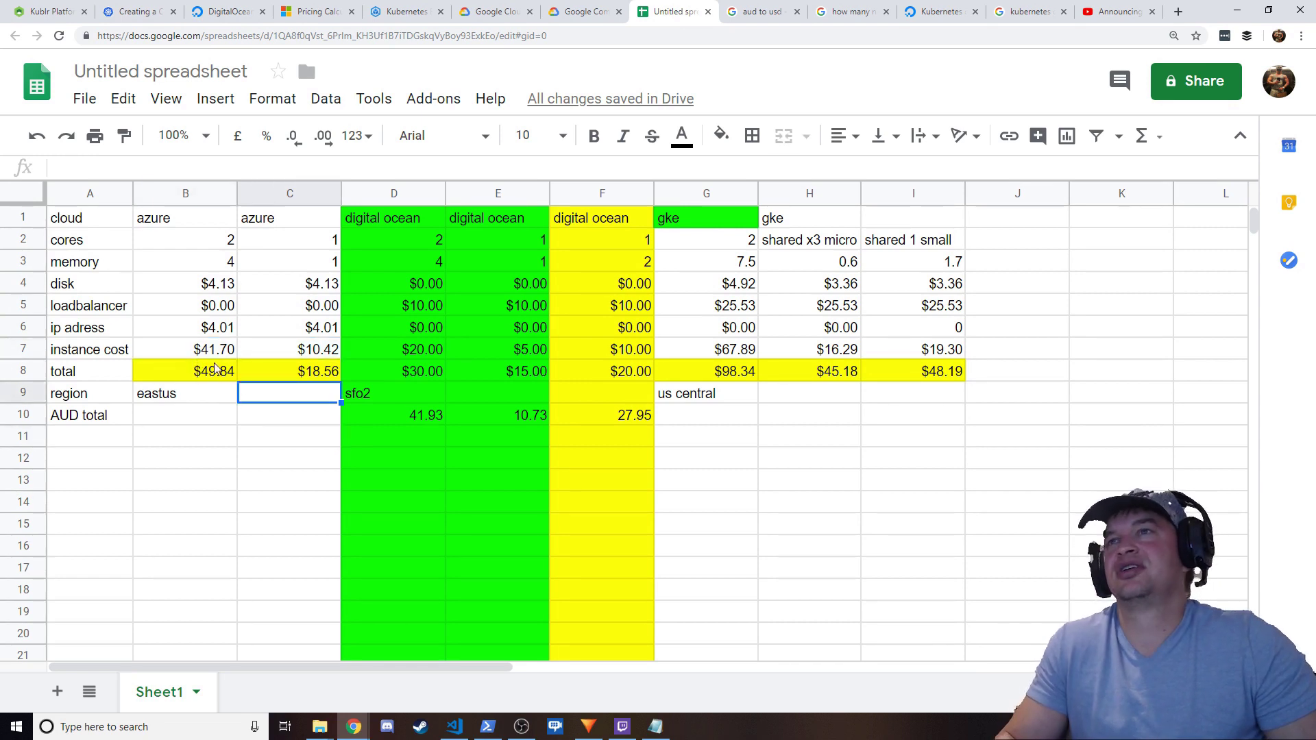
pyautogui.moveTo(164, 312); pyautogui.dragTo(304, 308)
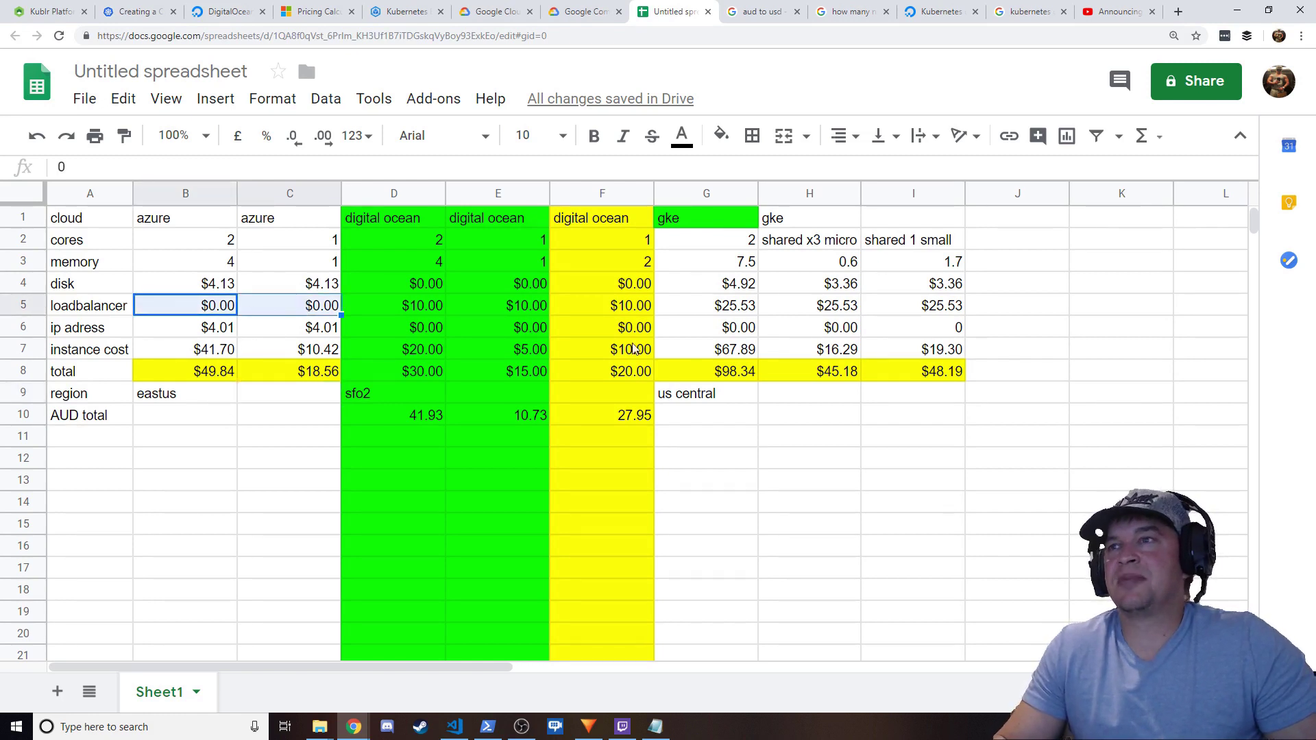
# Examine the three GKE options in the comparison, covering load balancer and instance costs, shared-core specs and totals.
pyautogui.click(710, 333)
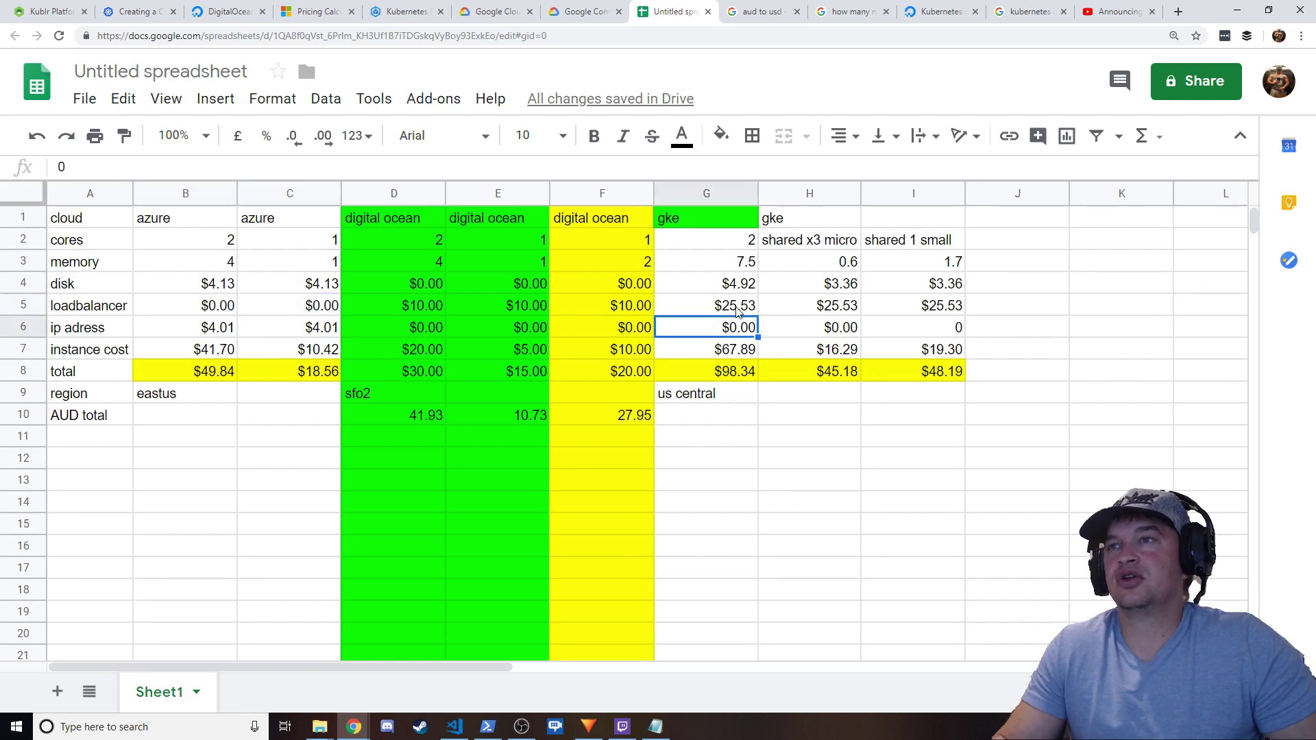
pyautogui.click(736, 310)
pyautogui.click(734, 350)
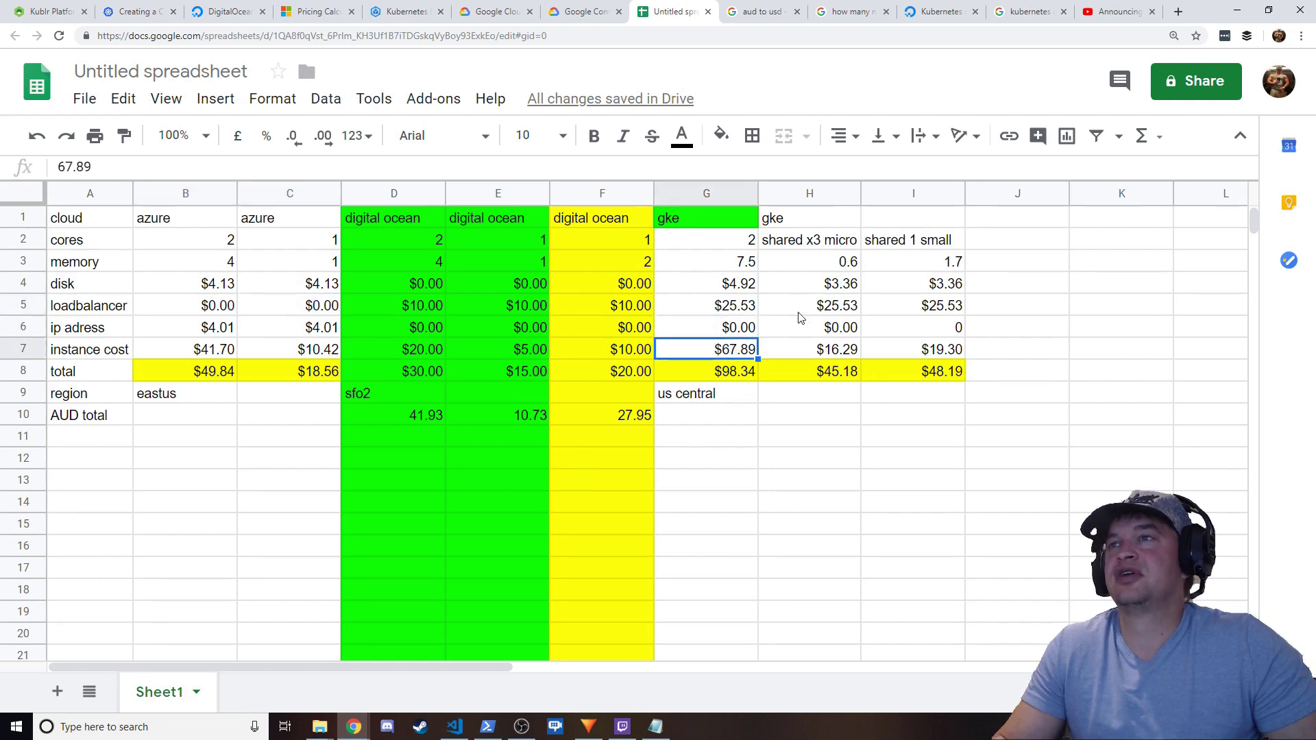
pyautogui.click(809, 259)
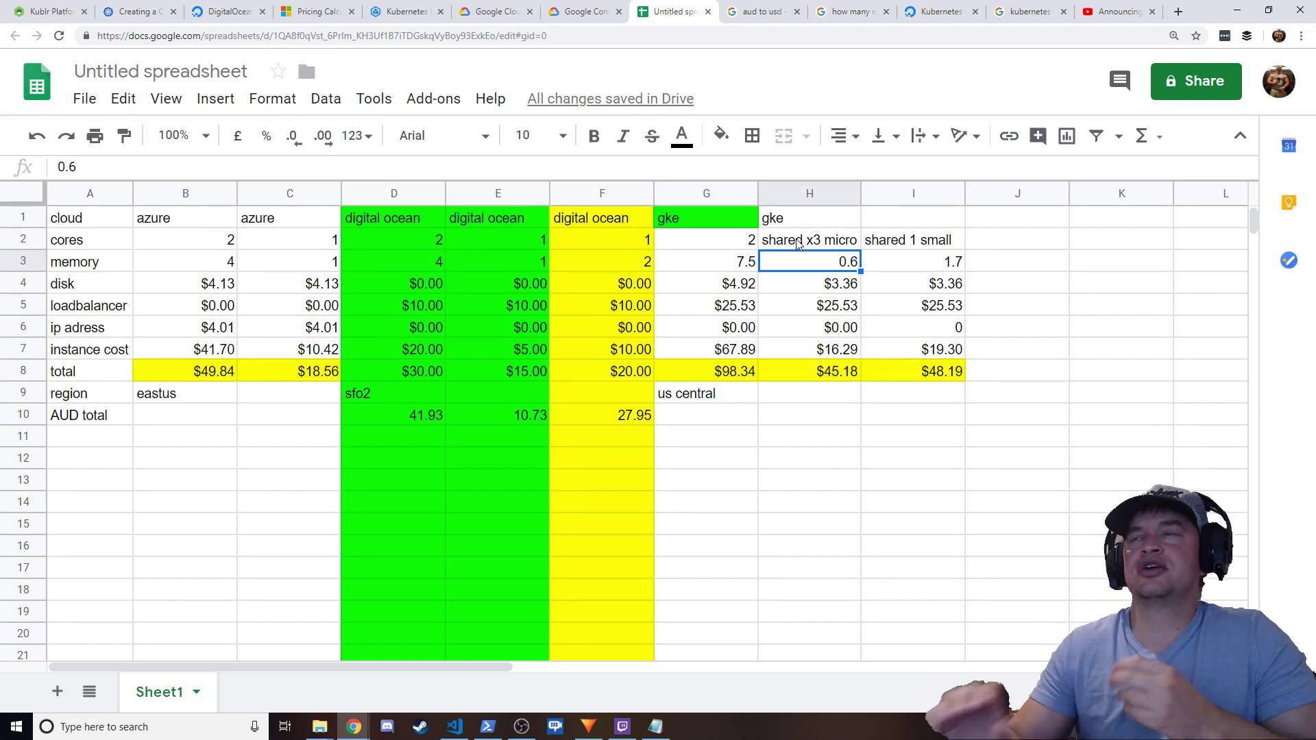
pyautogui.moveTo(798, 244); pyautogui.dragTo(941, 278)
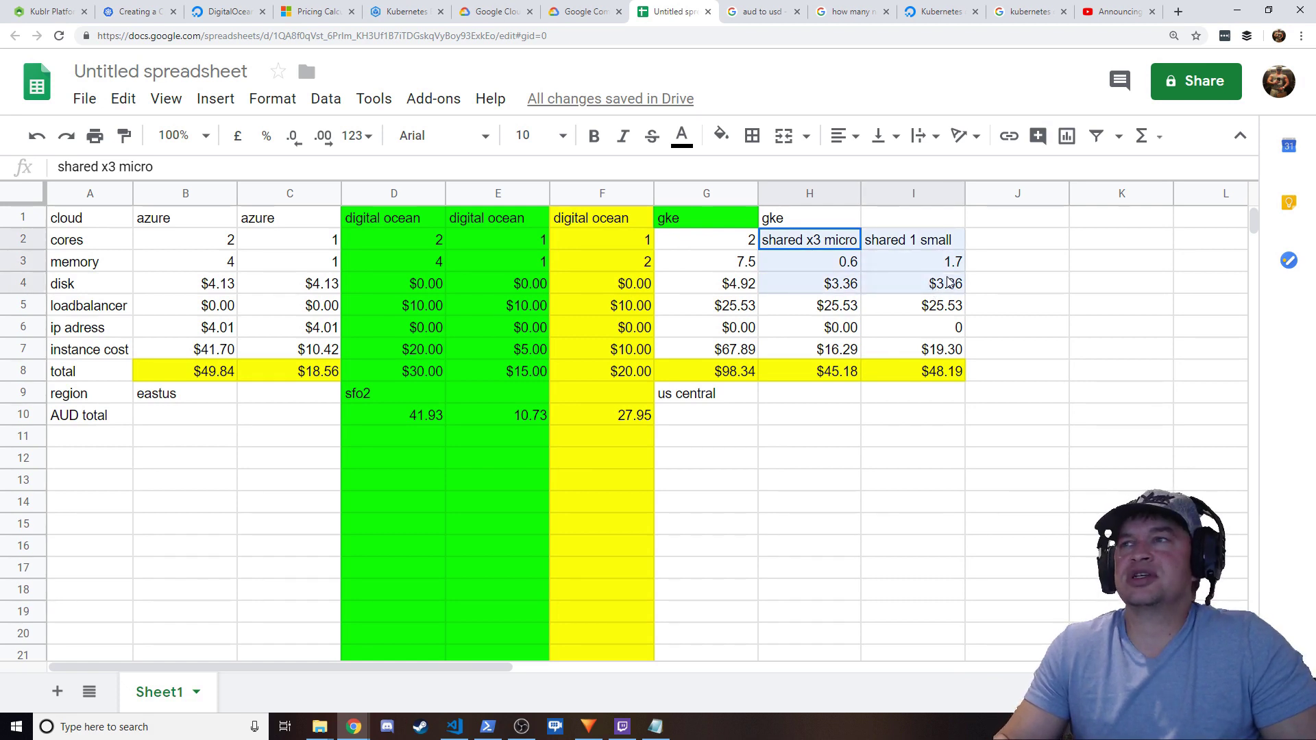
pyautogui.click(941, 312)
pyautogui.click(835, 373)
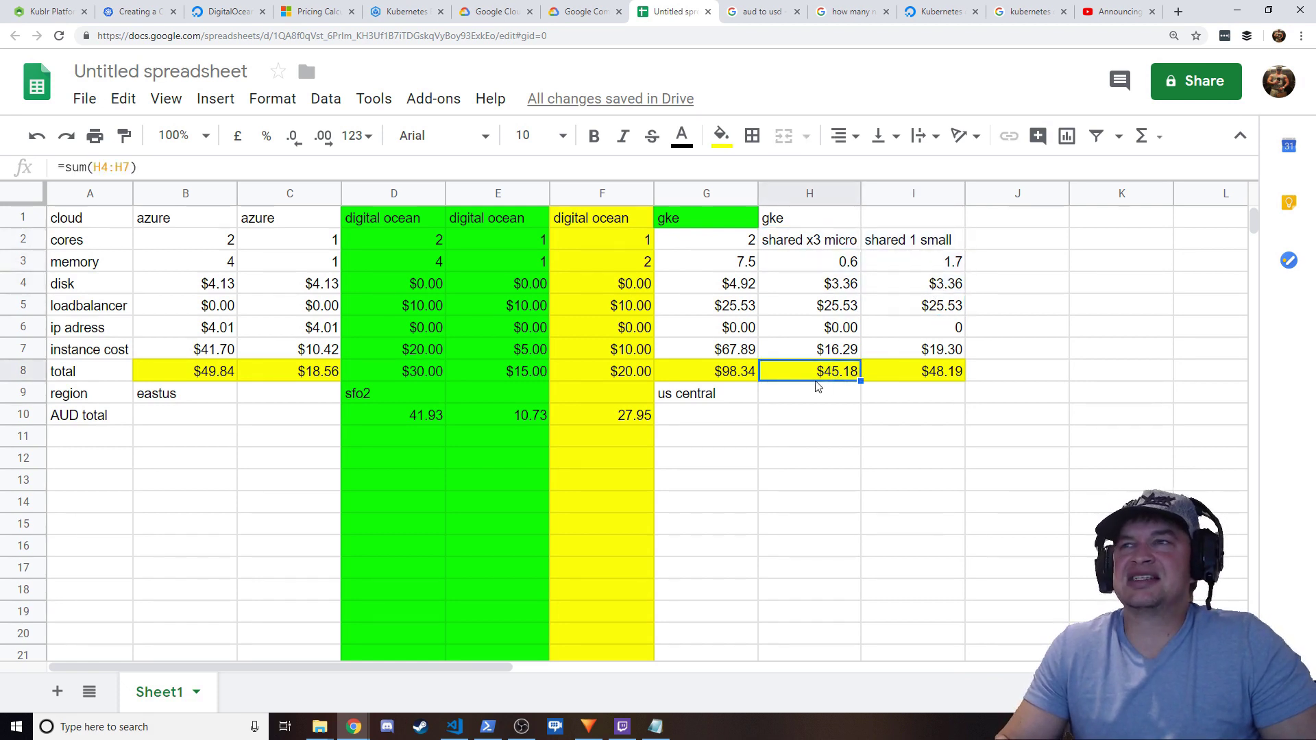
pyautogui.click(917, 374)
pyautogui.click(932, 423)
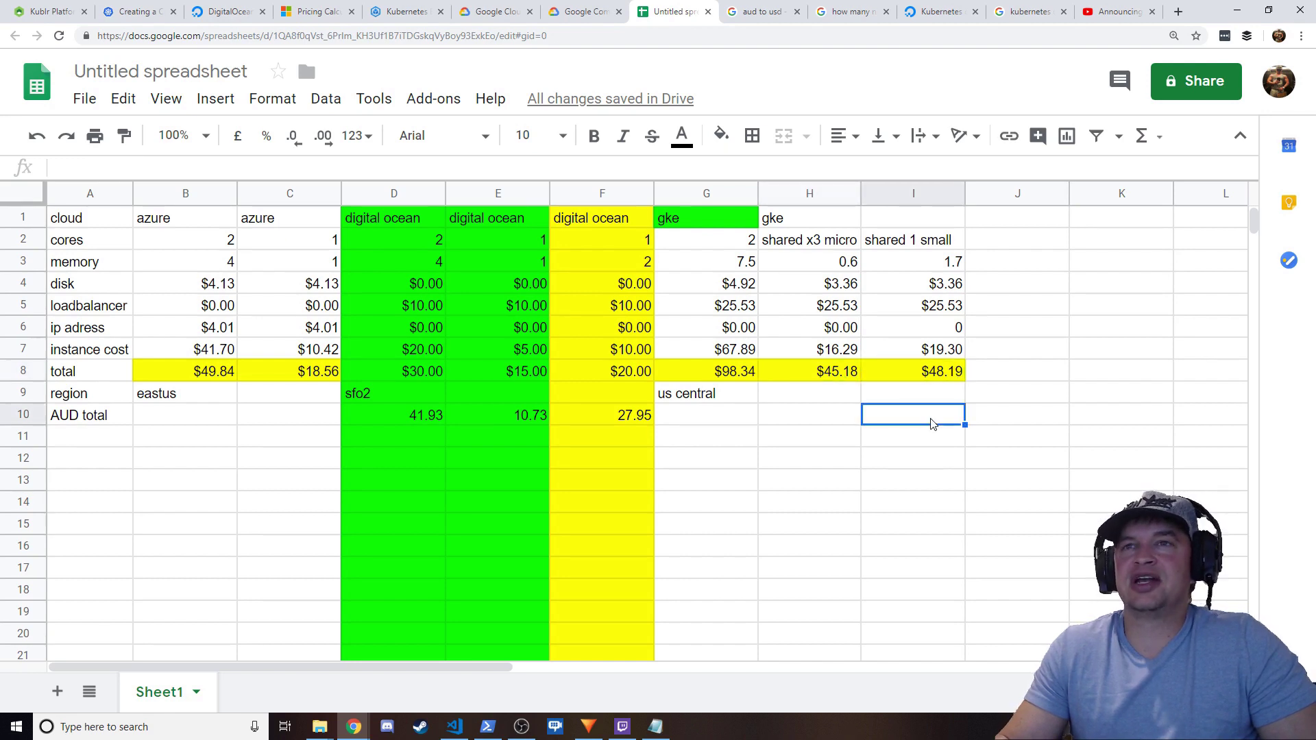
pyautogui.click(920, 432)
pyautogui.click(878, 463)
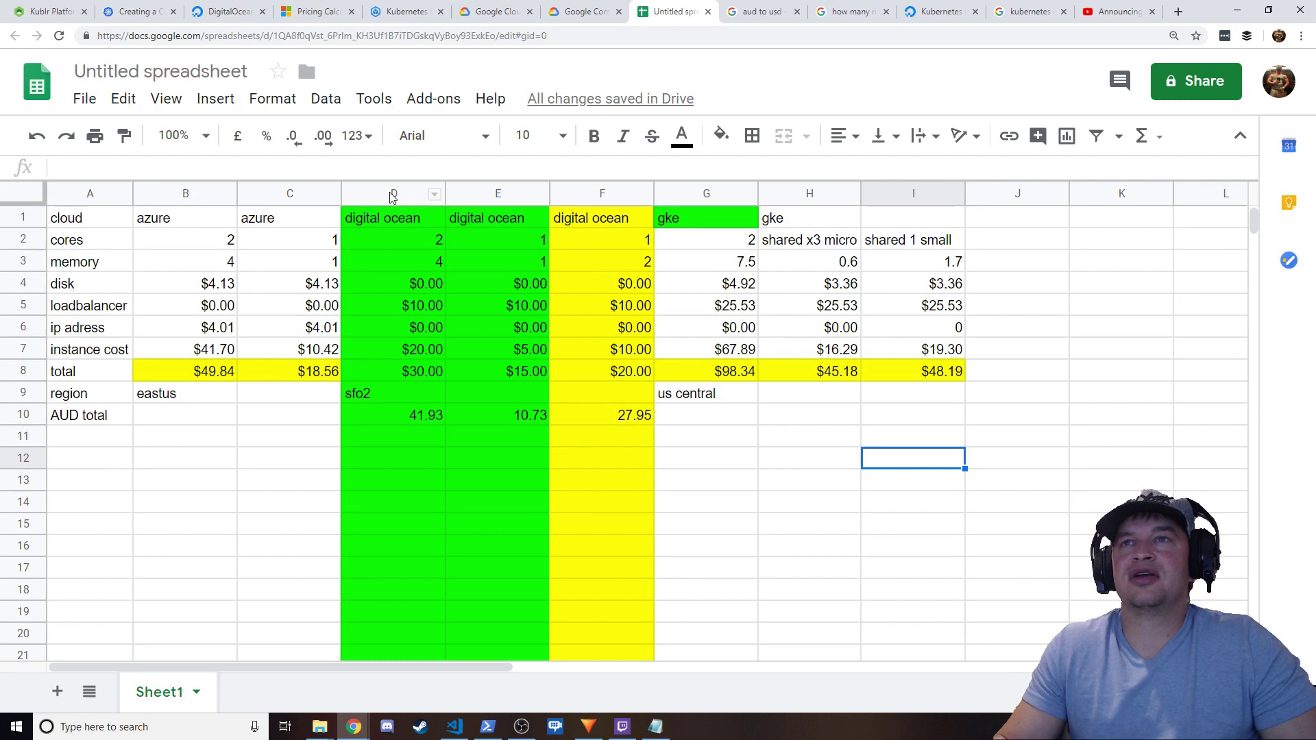
# Review the Digital Ocean columns, focusing on the cores and AUD totals of the two green-highlighted options.
pyautogui.moveTo(390, 198); pyautogui.dragTo(558, 233)
pyautogui.click(730, 475)
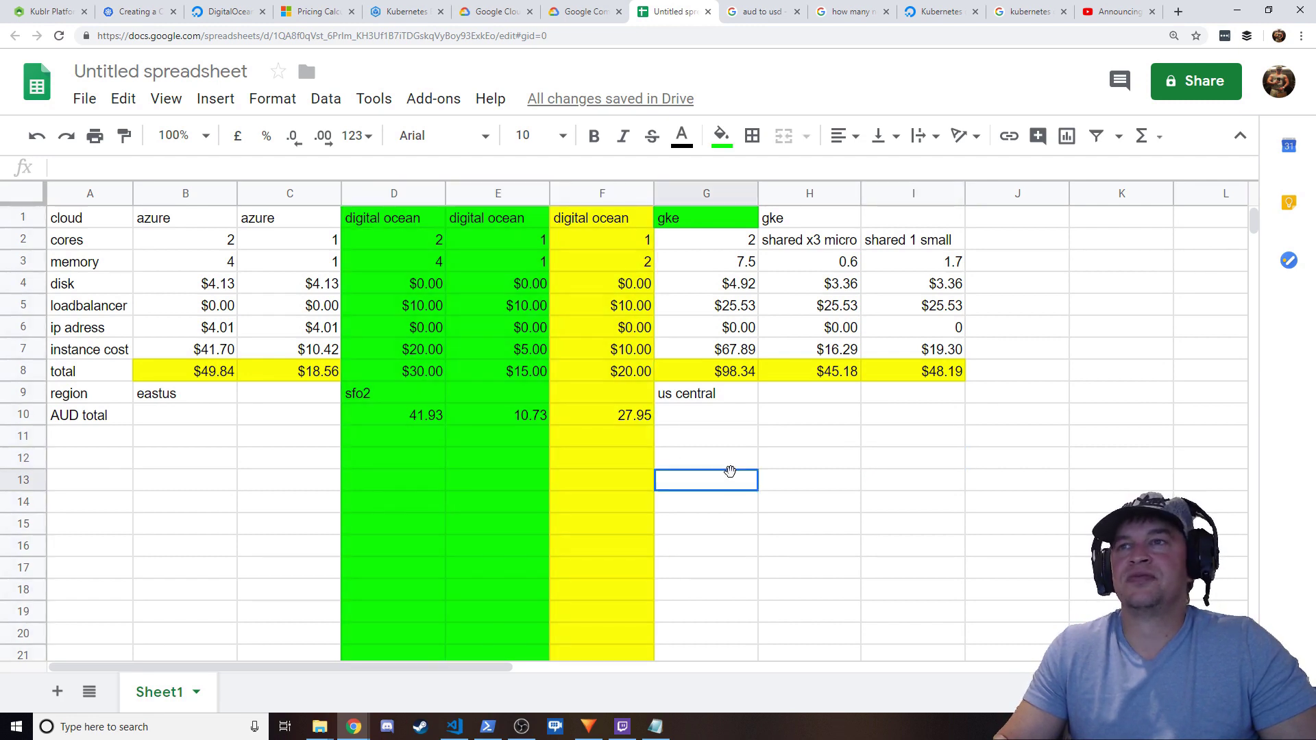
pyautogui.click(697, 439)
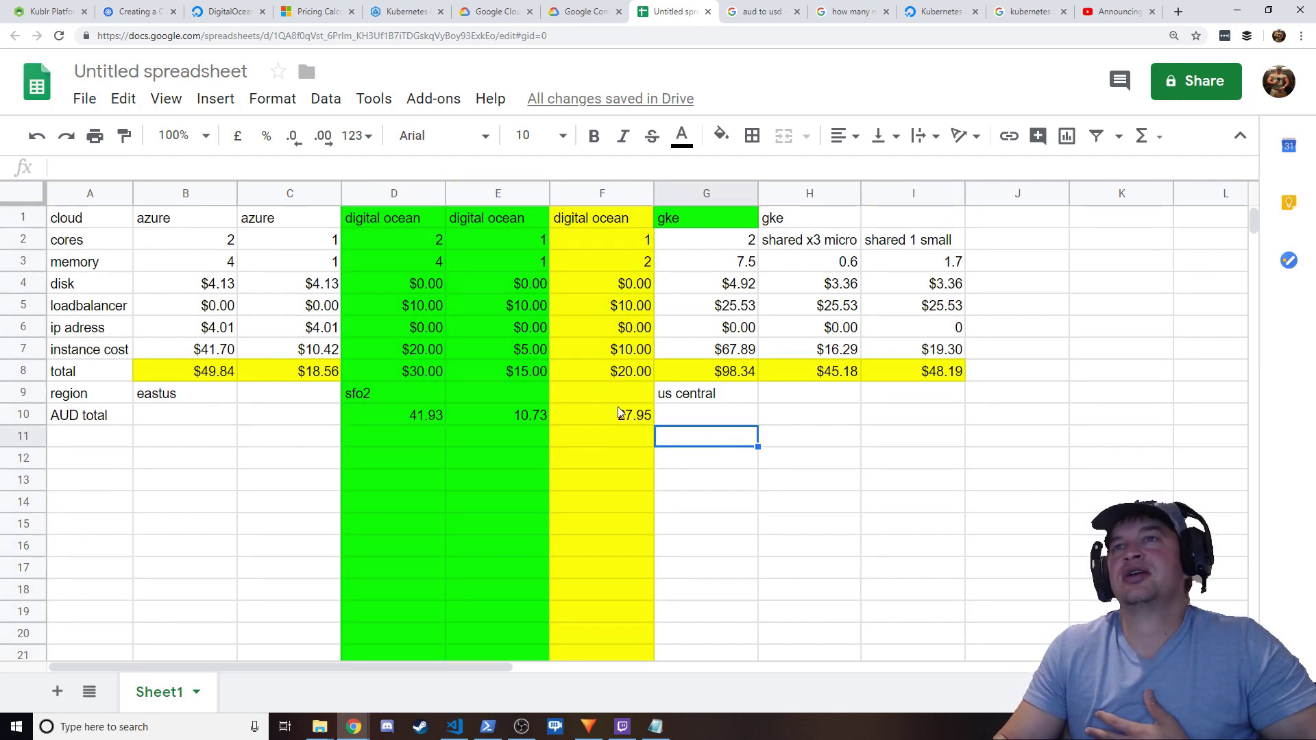
pyautogui.moveTo(406, 227); pyautogui.dragTo(517, 481)
pyautogui.click(290, 458)
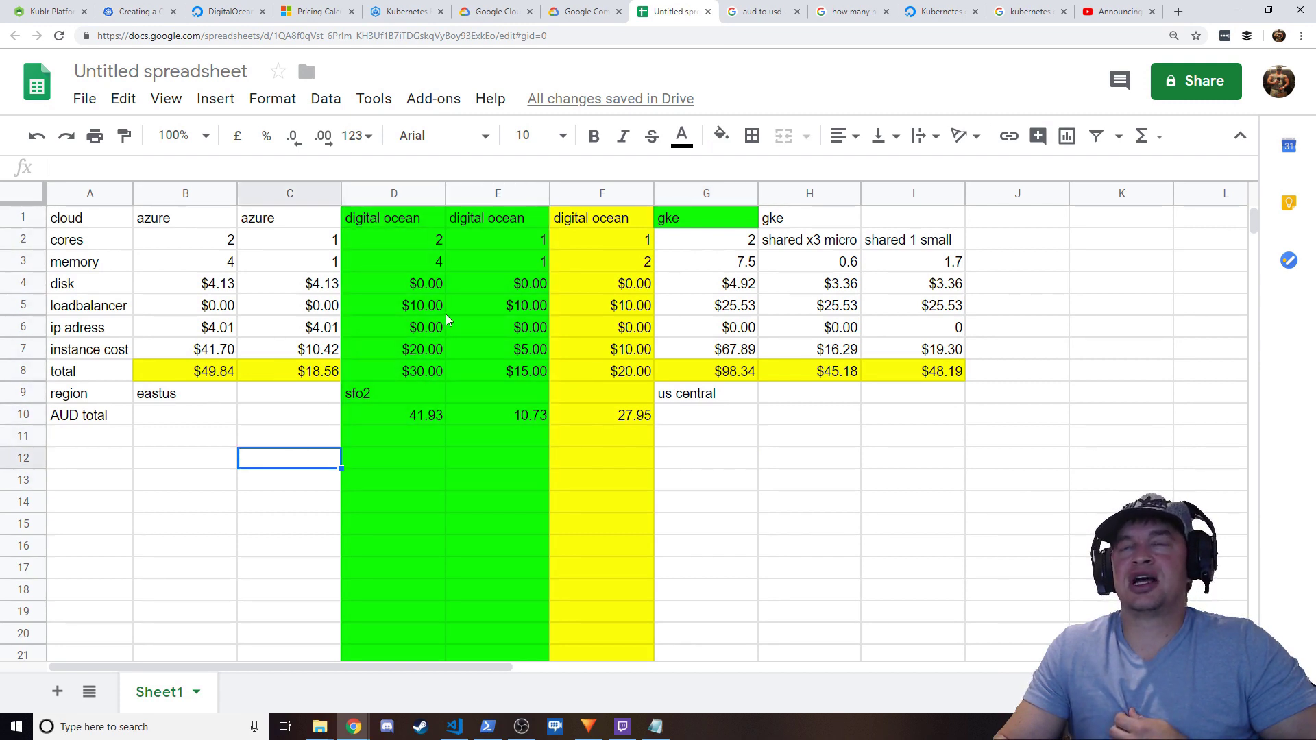
pyautogui.click(426, 246)
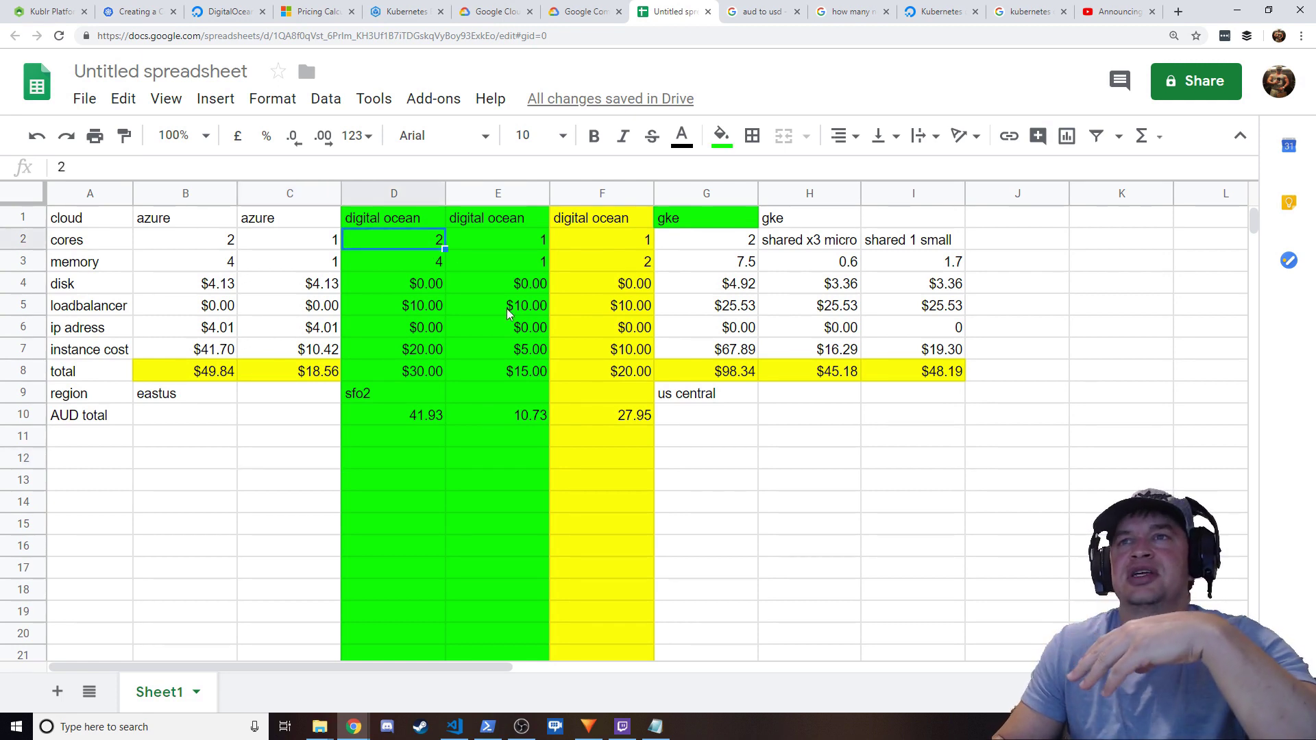
pyautogui.click(411, 415)
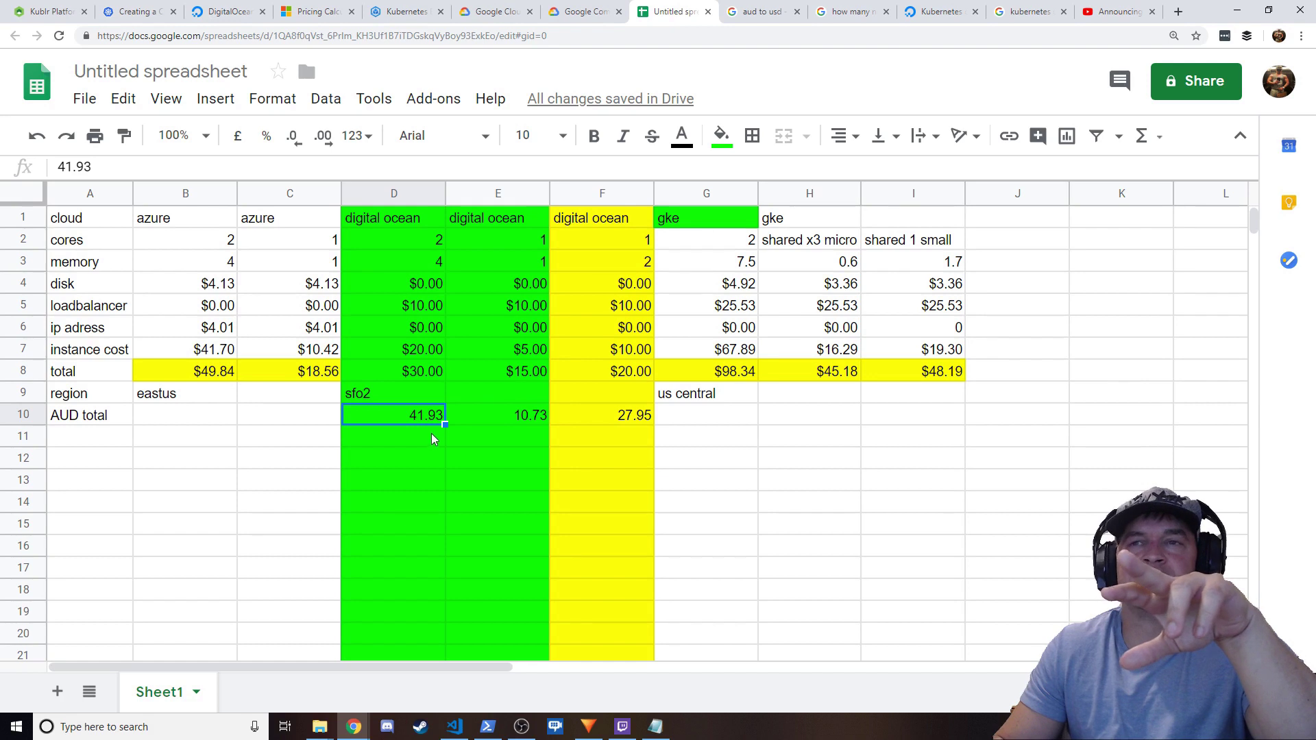
pyautogui.click(511, 419)
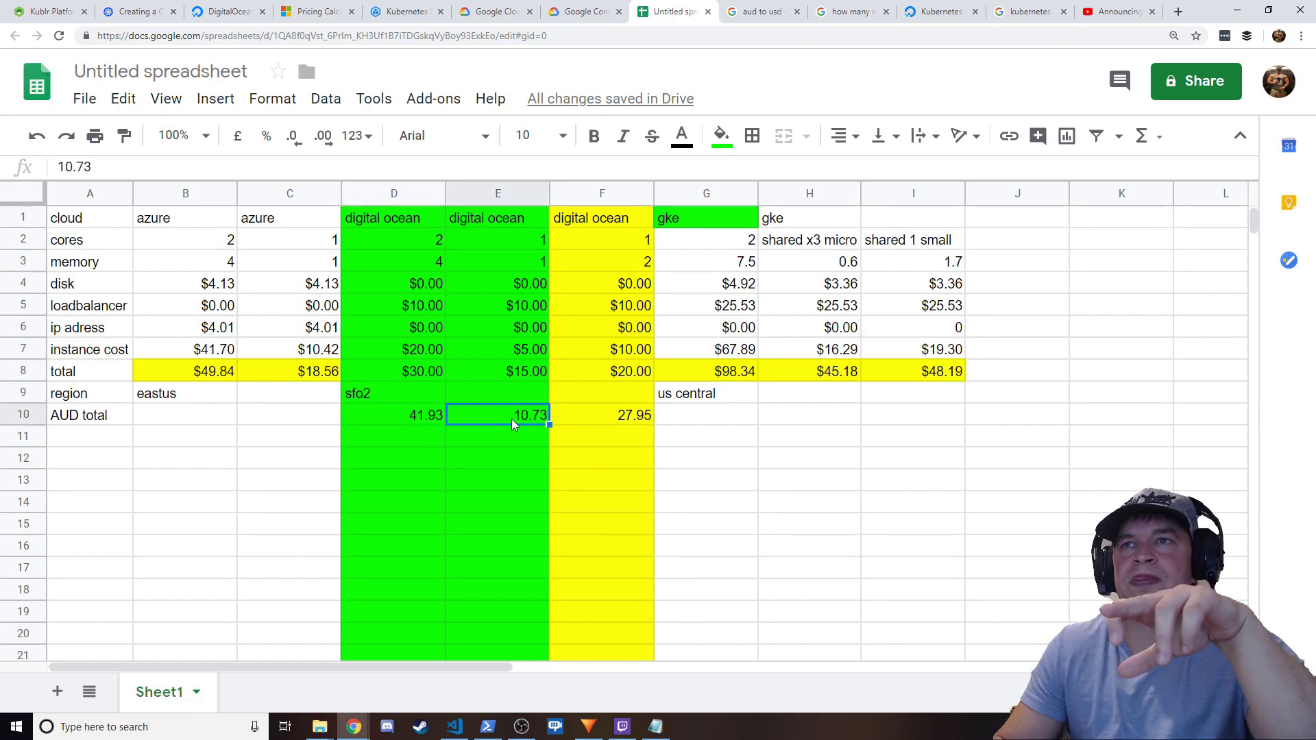
pyautogui.click(516, 198)
pyautogui.click(510, 416)
pyautogui.click(511, 446)
pyautogui.click(512, 418)
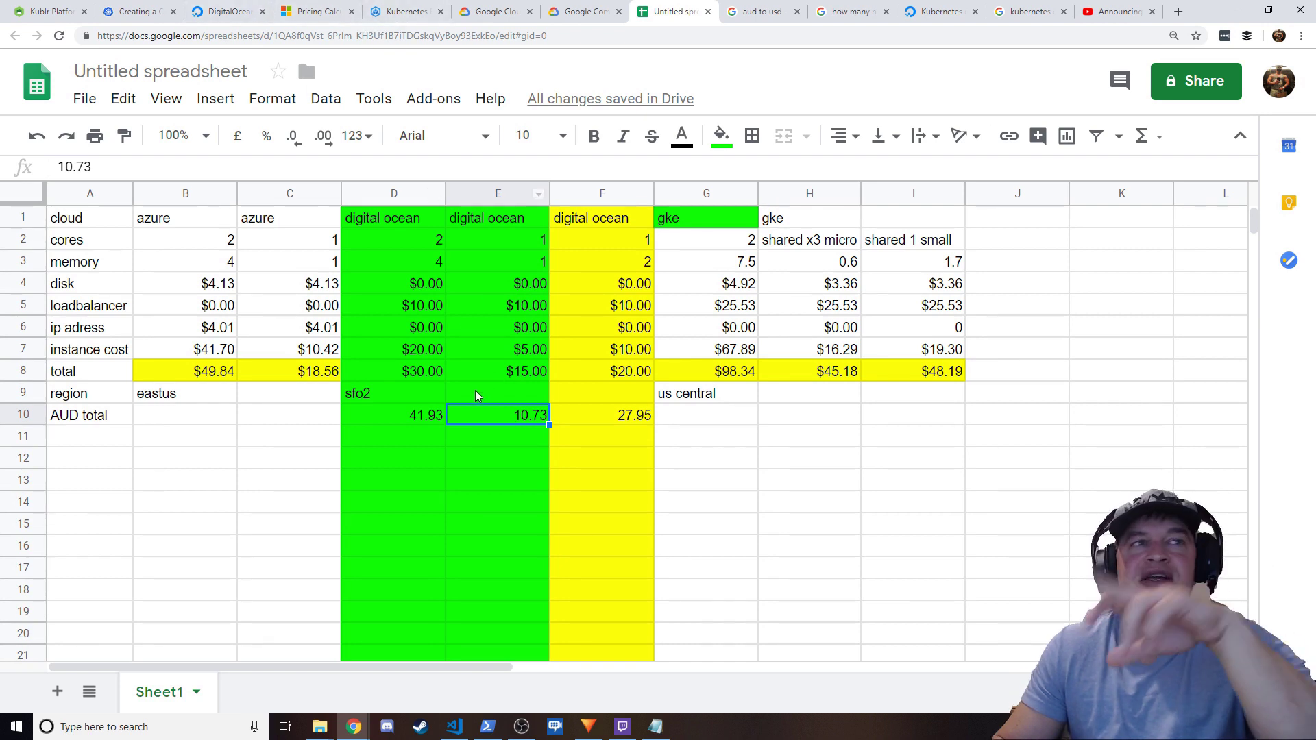
# Review the yellow-highlighted Digital Ocean option's instance cost, load balancer cost and AUD total.
pyautogui.click(602, 196)
pyautogui.click(607, 548)
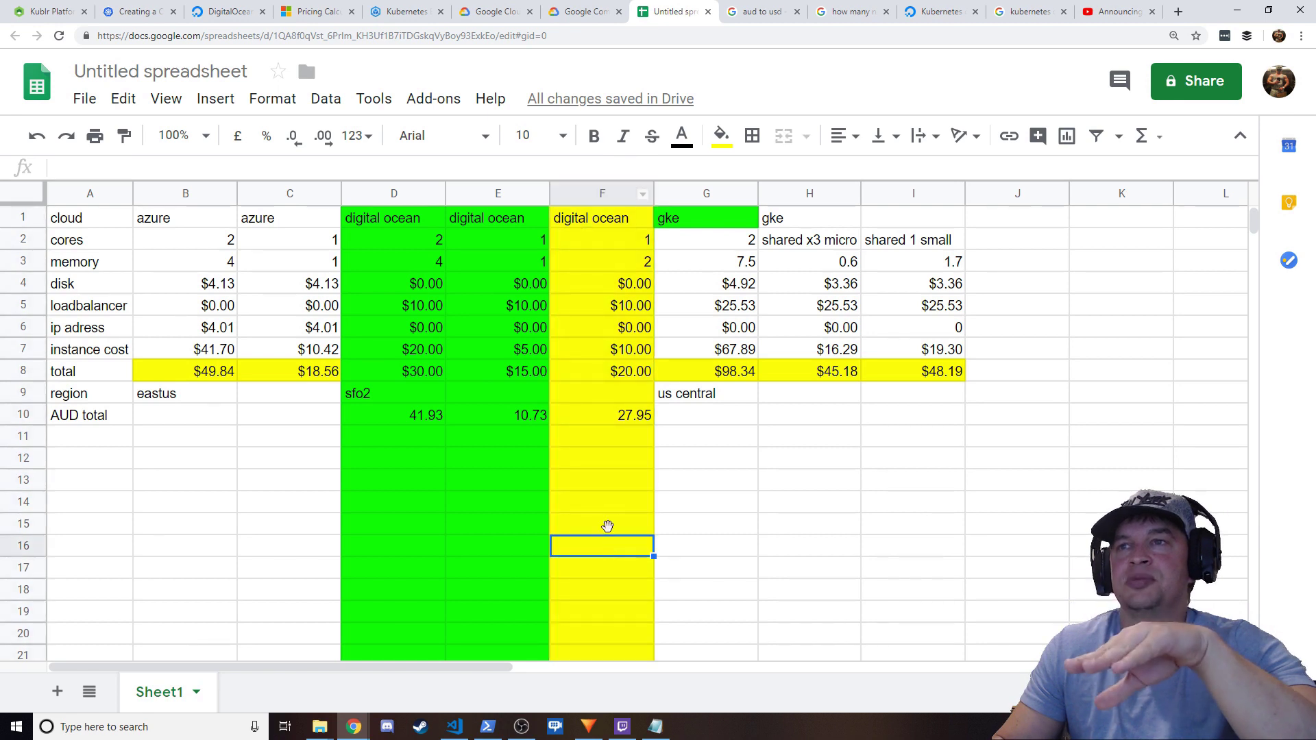
pyautogui.click(621, 355)
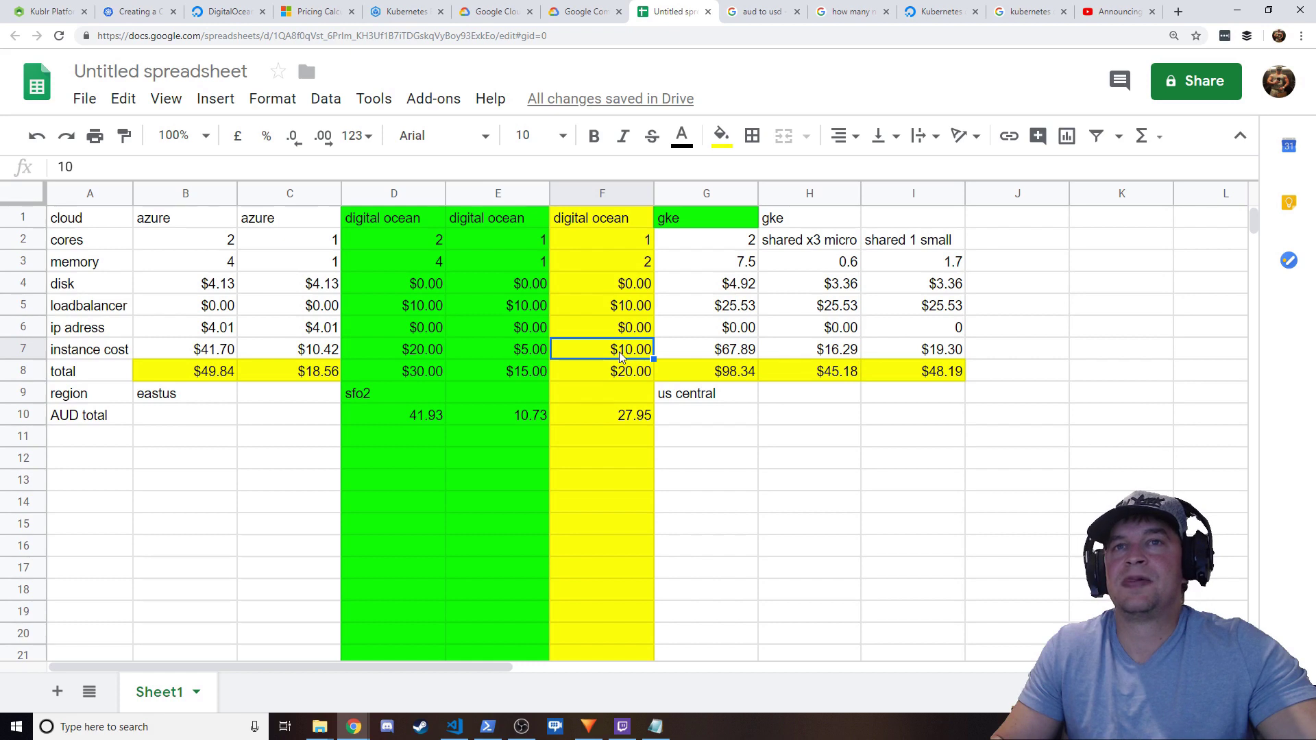
pyautogui.click(623, 313)
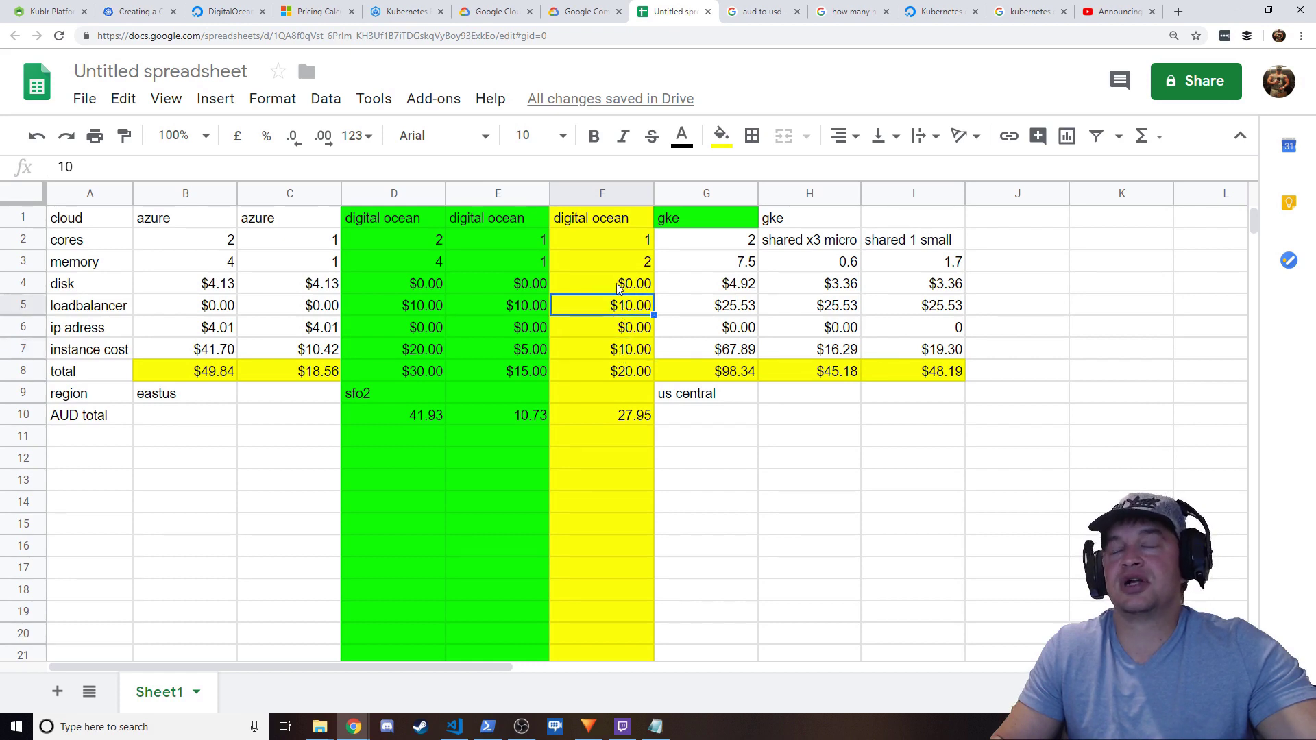
pyautogui.click(636, 419)
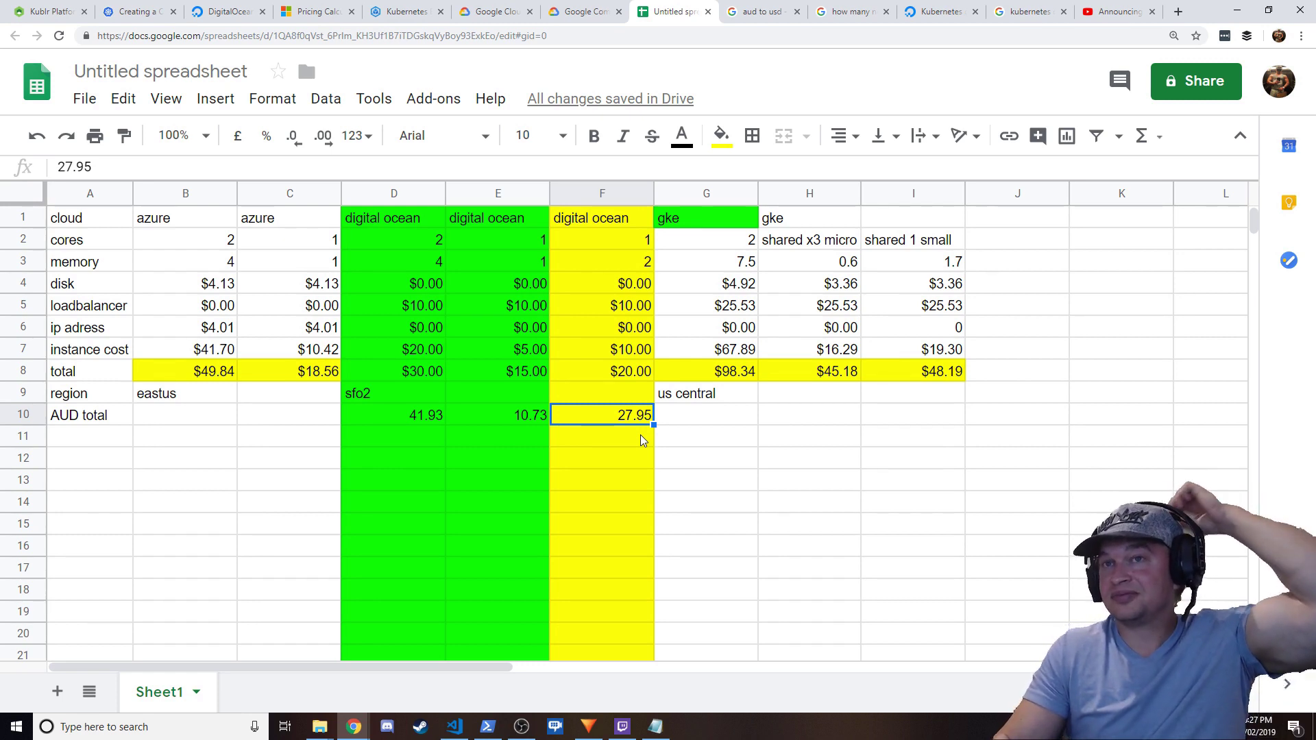
pyautogui.click(684, 440)
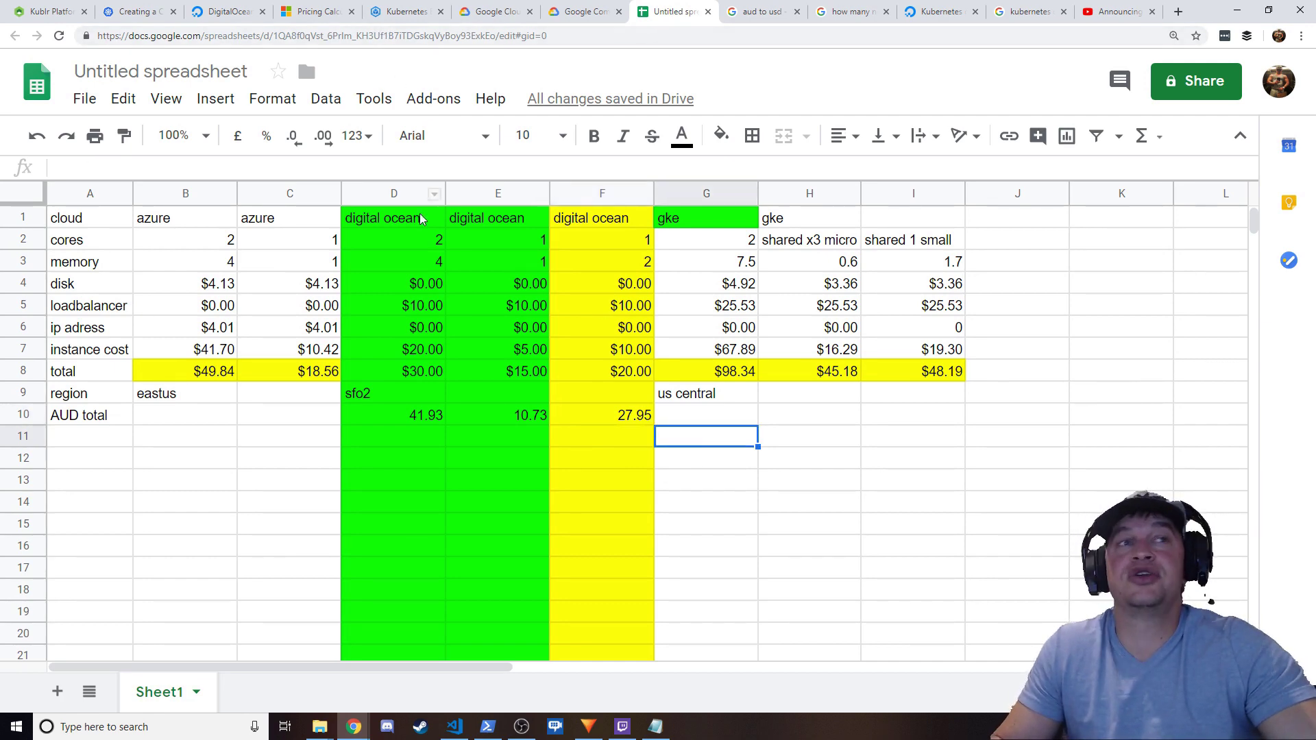
# Start a new DigitalOcean Kubernetes cluster in San Francisco datacenter 2 and reduce its node pool to 1 node.
pyautogui.click(401, 14)
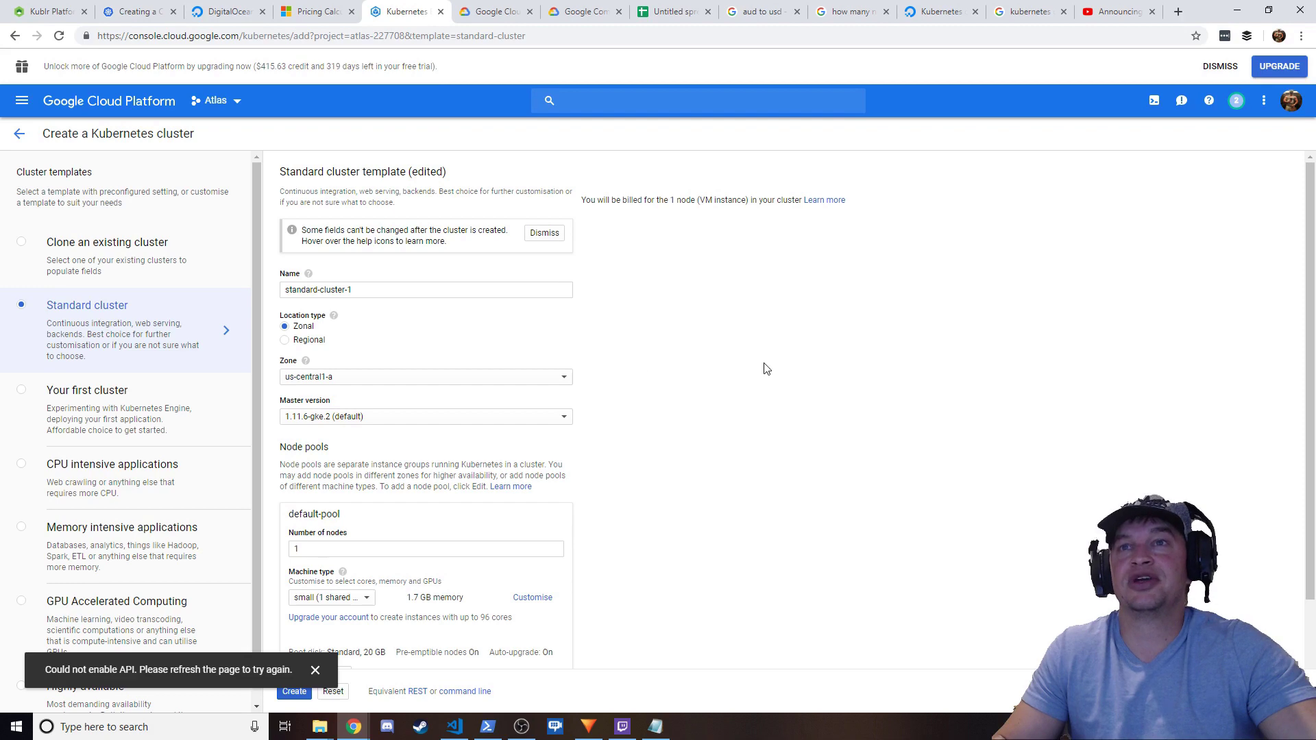
pyautogui.click(230, 11)
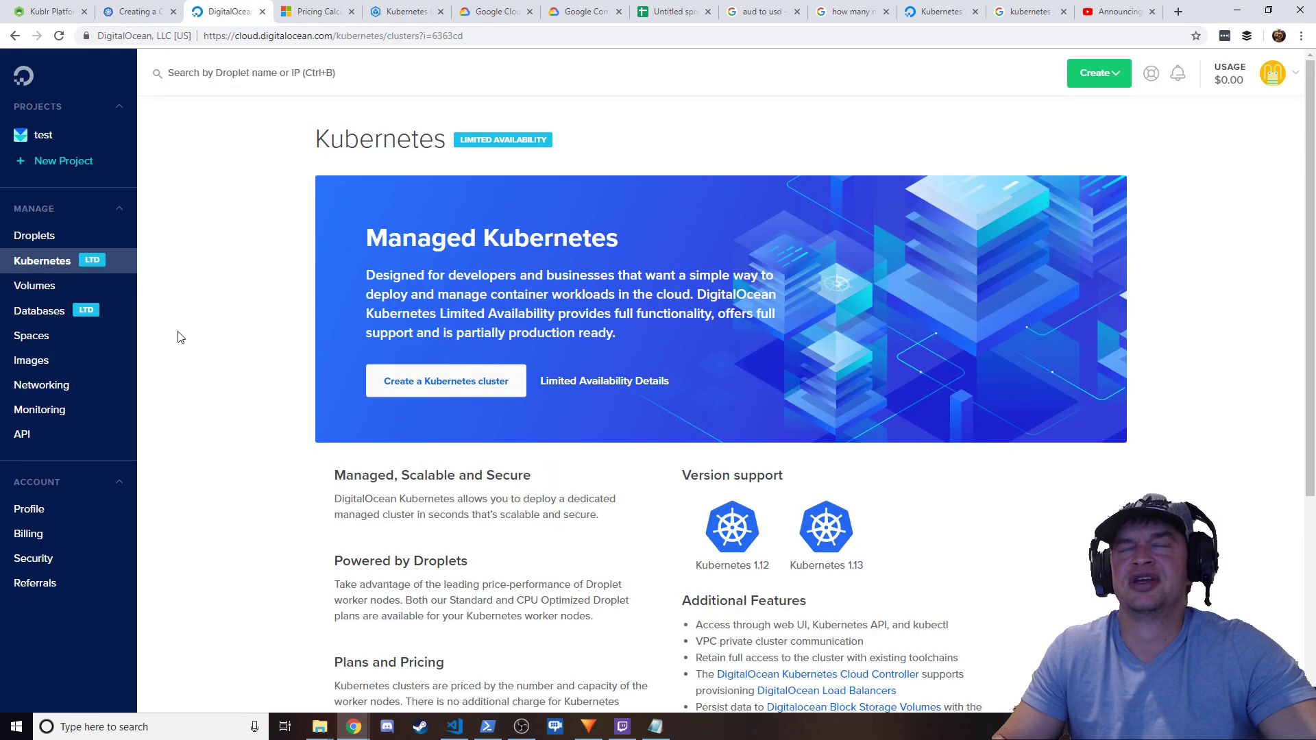
pyautogui.click(458, 383)
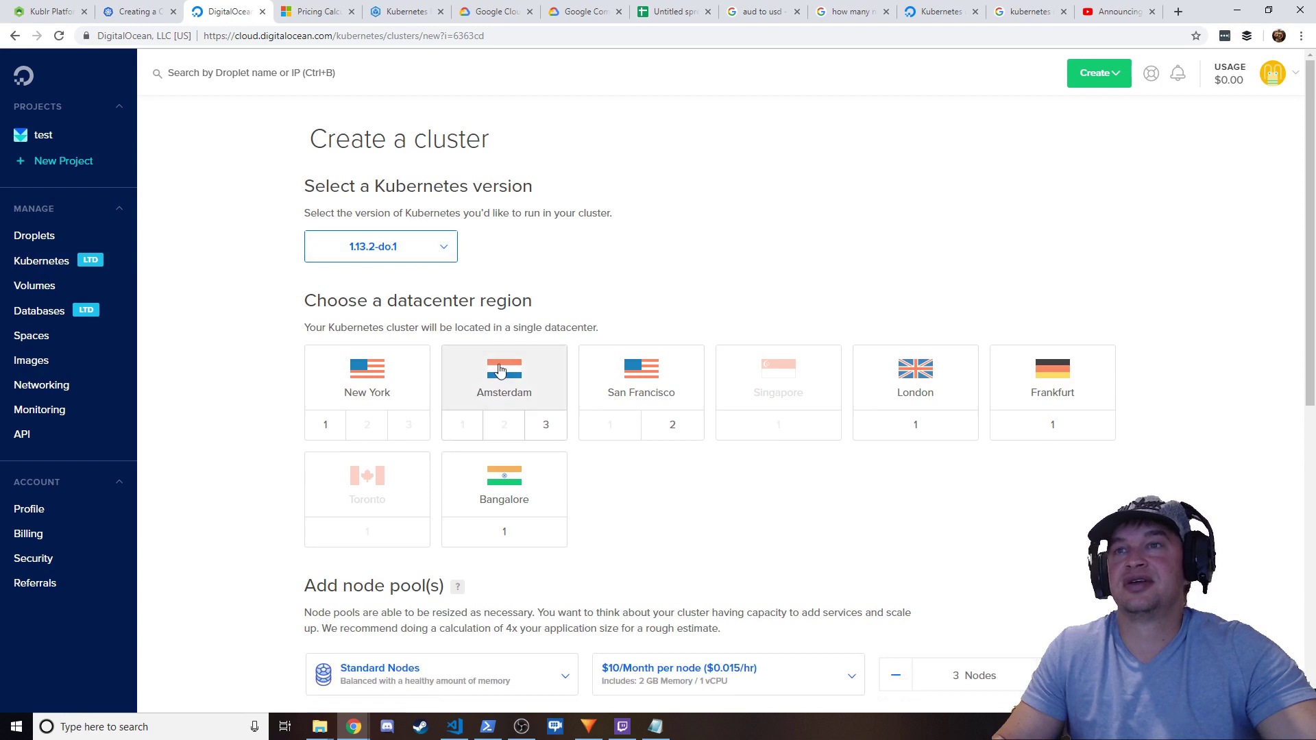
pyautogui.click(672, 425)
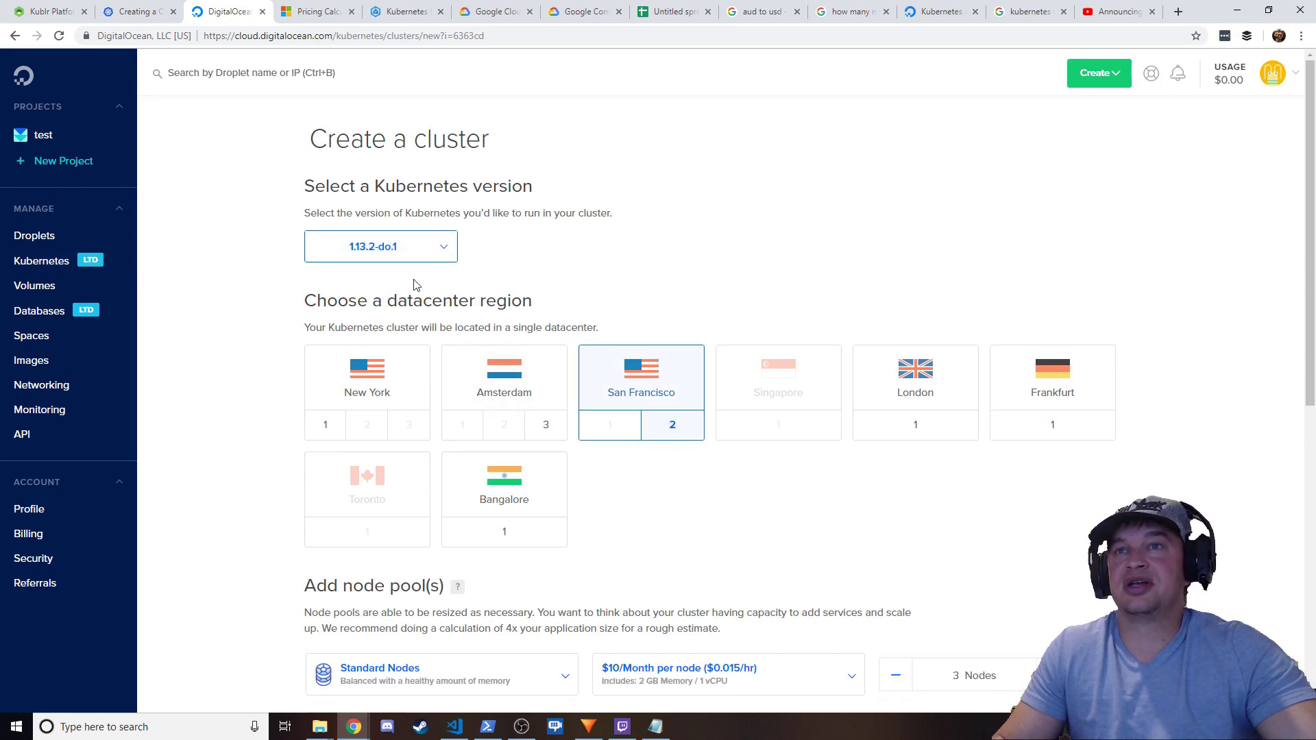
pyautogui.scroll(-3, 563, 384)
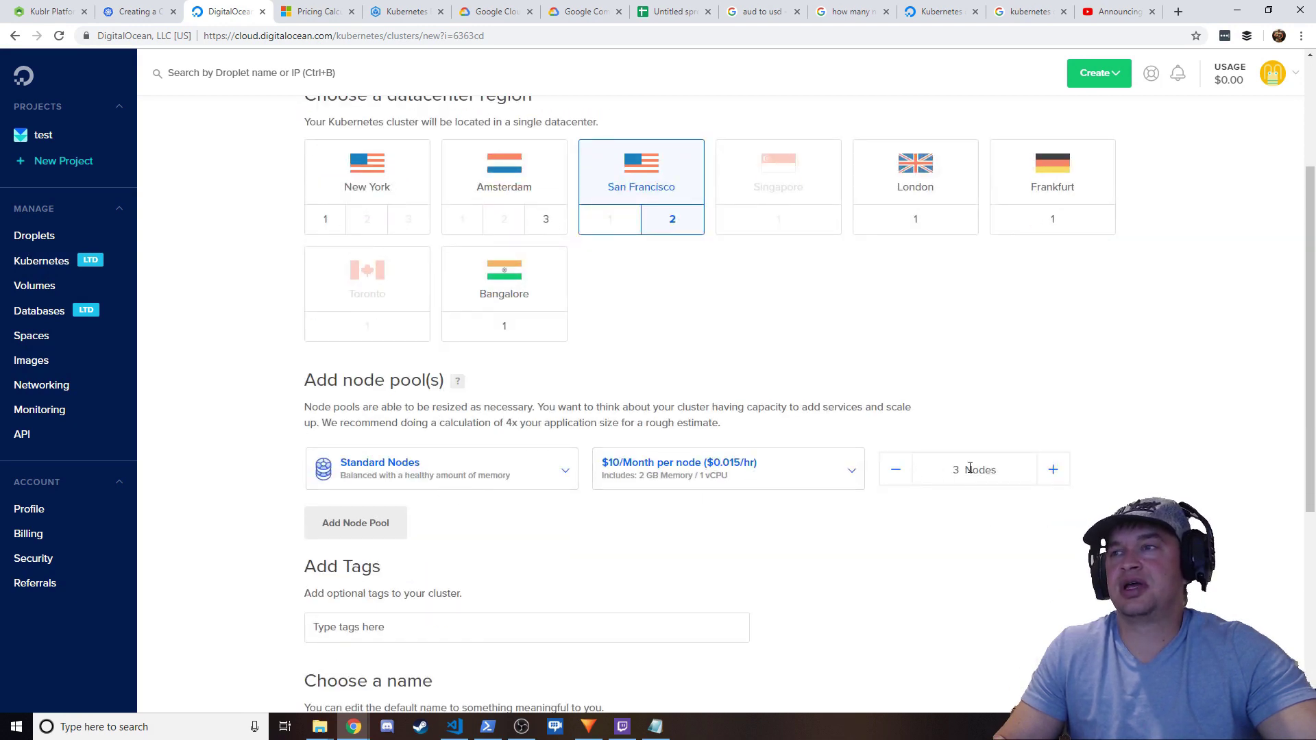
pyautogui.click(896, 472)
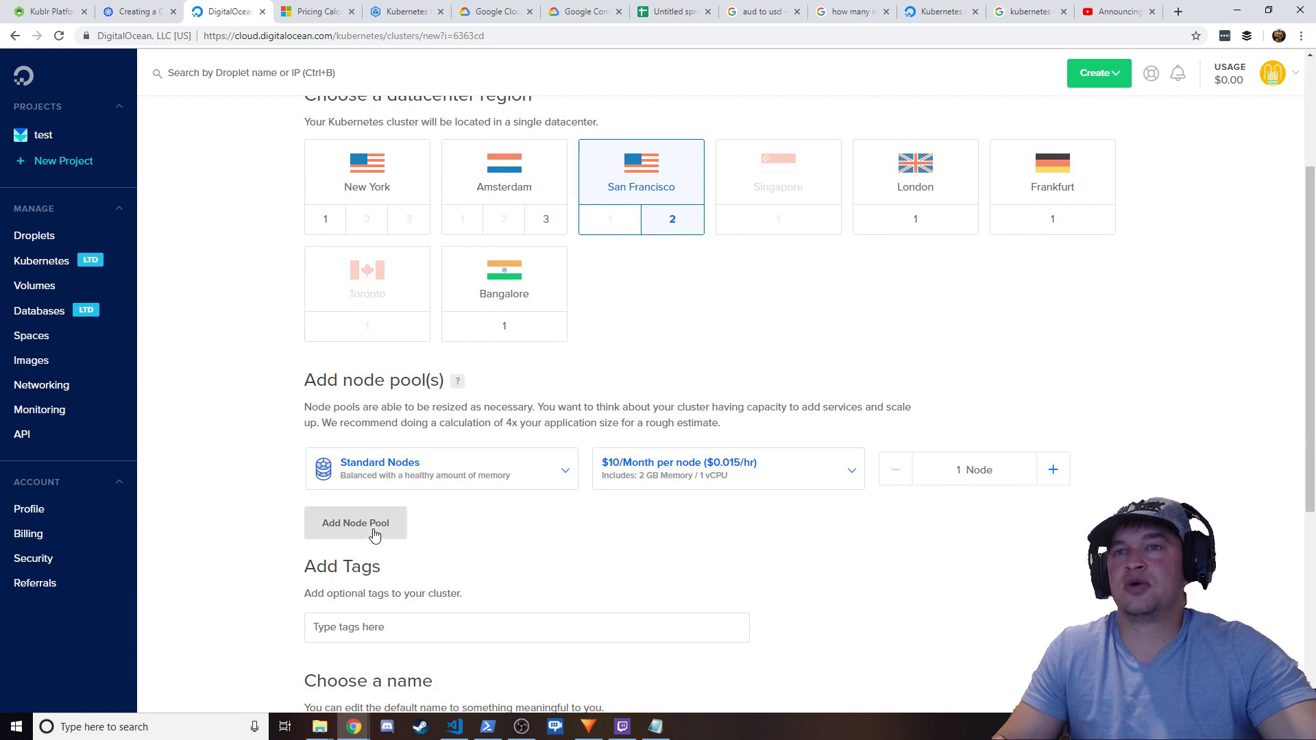
# Create the Kubernetes cluster, keeping the suggested cluster name and leaving the tags empty.
pyautogui.scroll(-4, 373, 473)
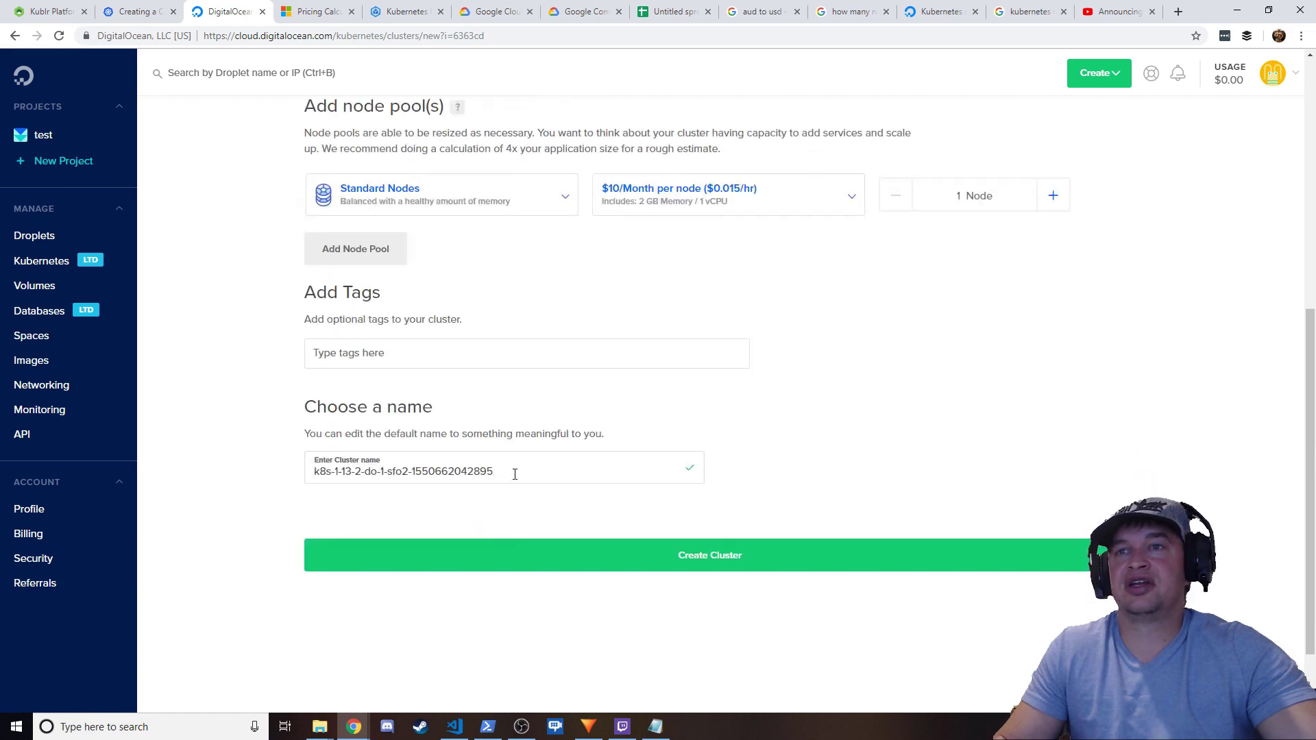
pyautogui.click(660, 547)
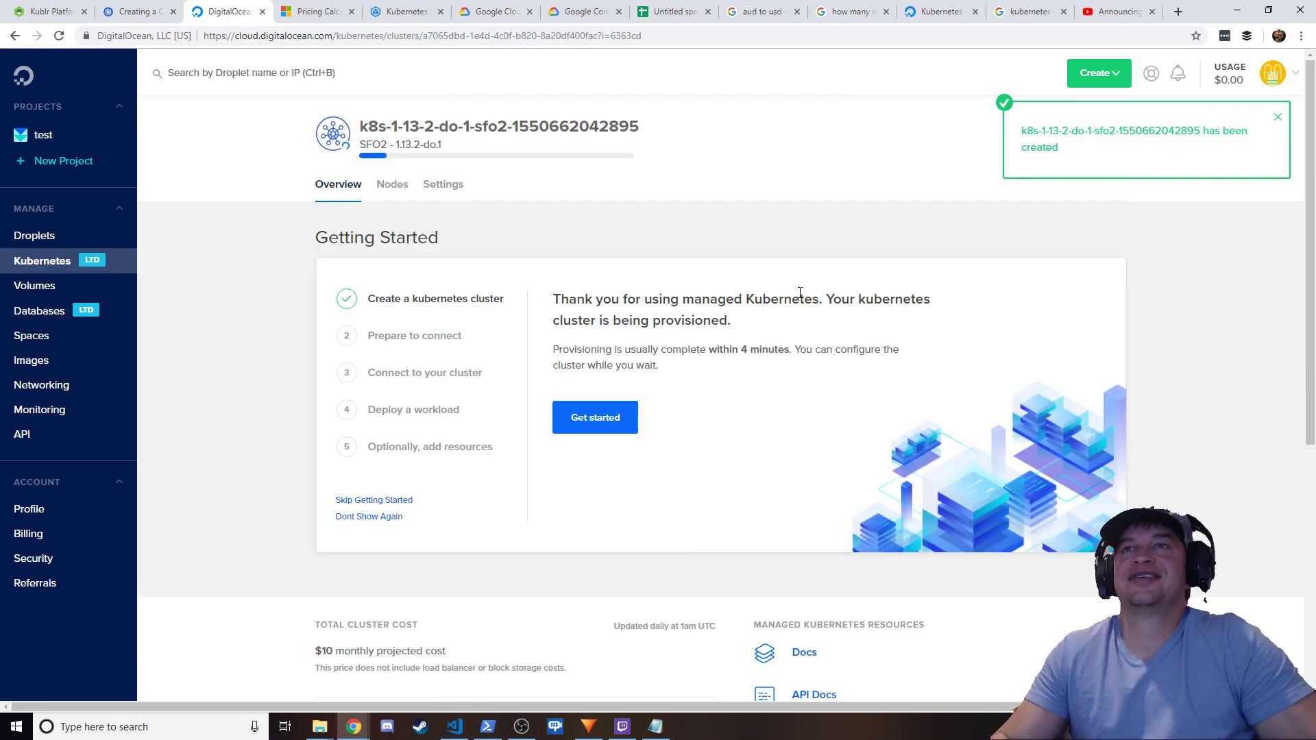
# Inspect the new cluster's node pool, checking the available actions for its provisioning node and for the pool itself.
pyautogui.click(394, 183)
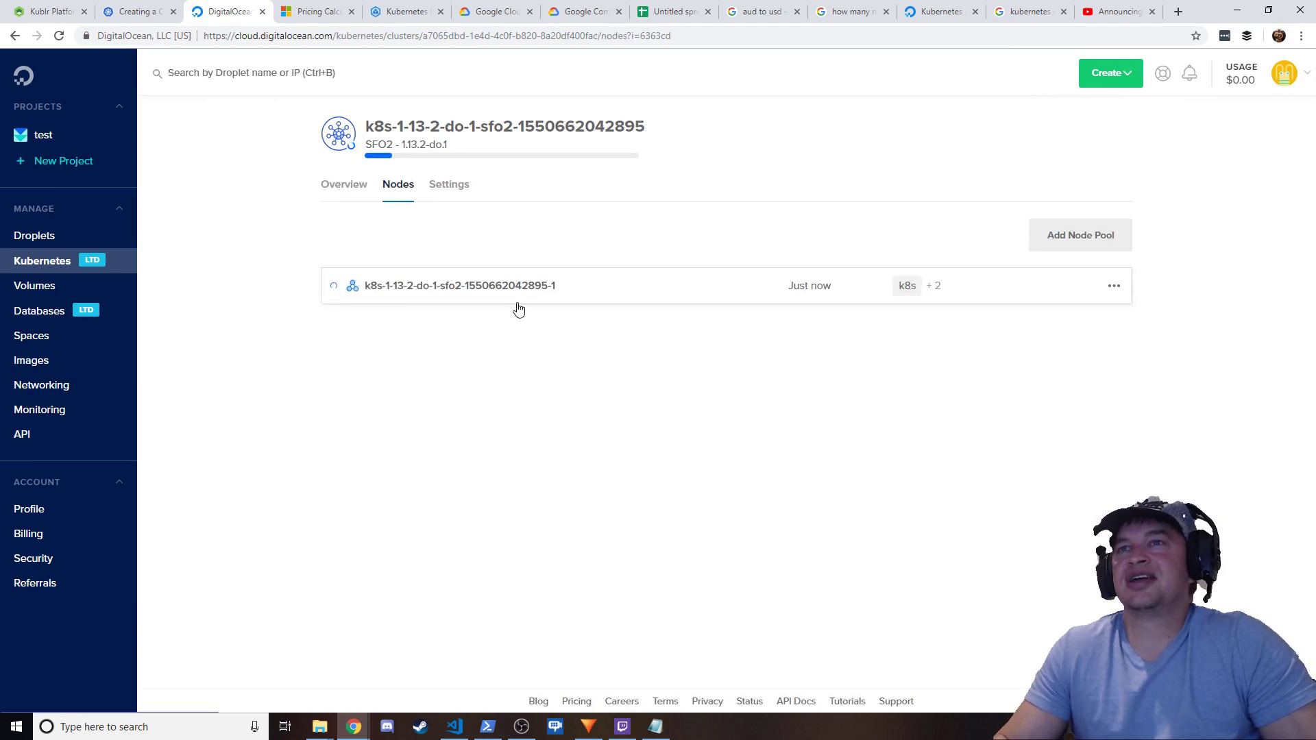
pyautogui.click(403, 287)
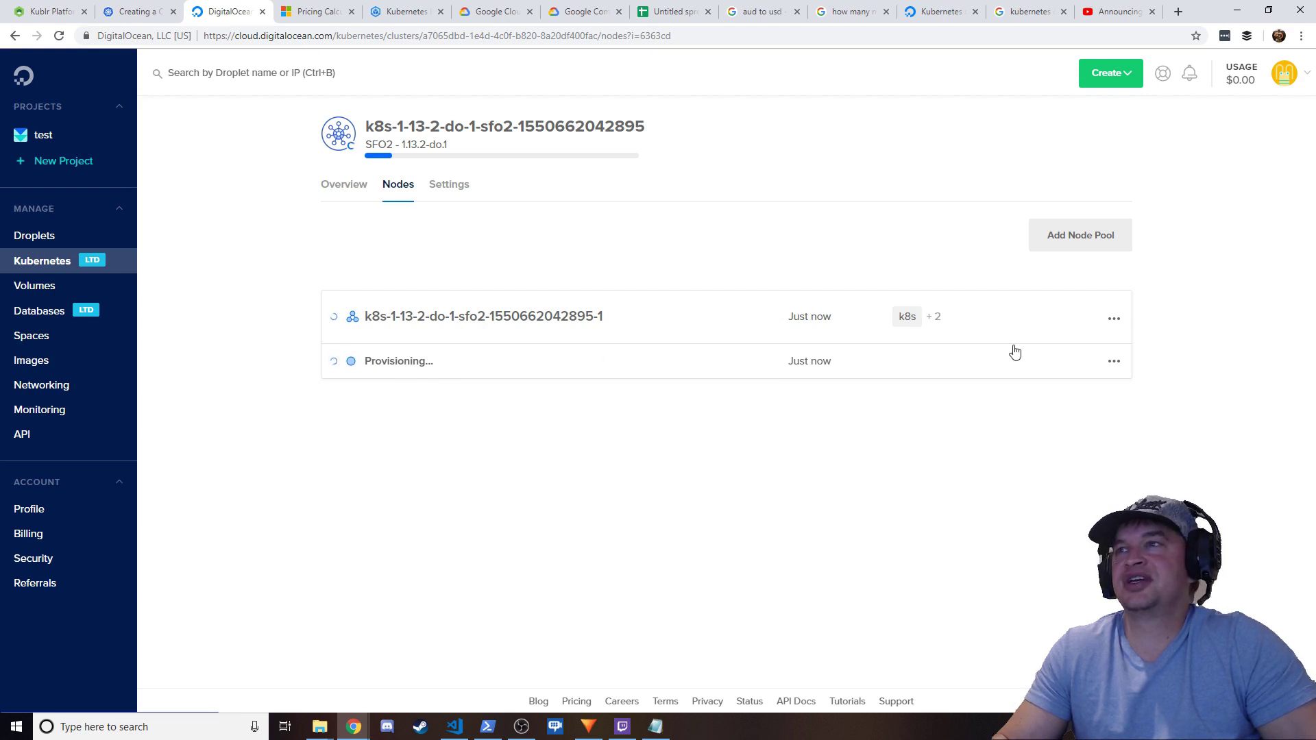
pyautogui.click(1114, 363)
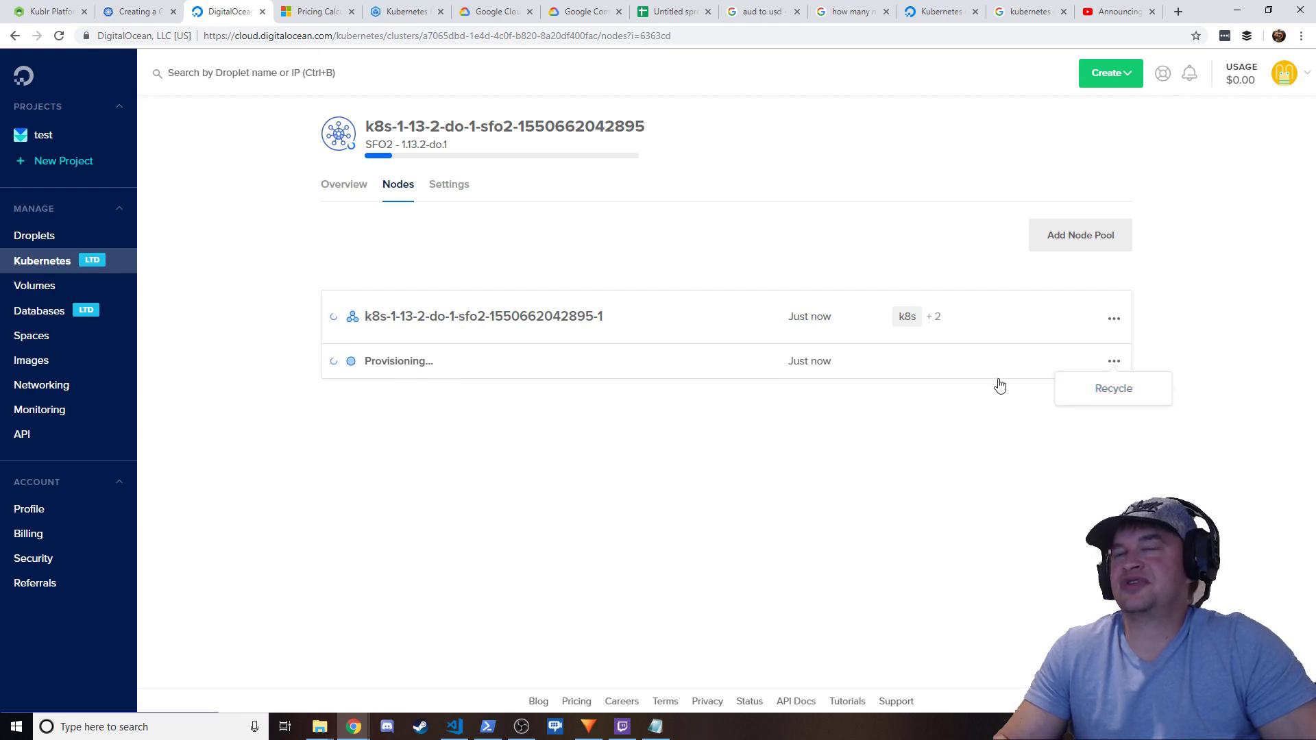
pyautogui.click(1110, 321)
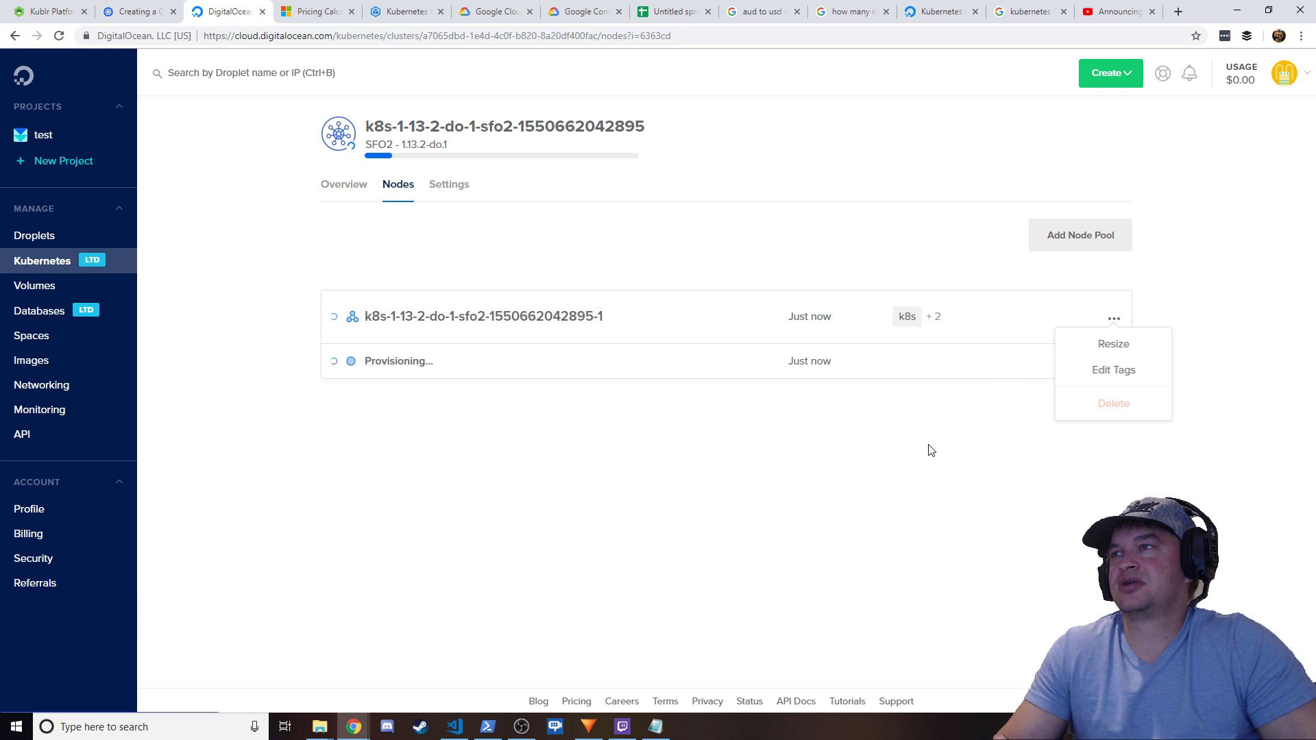
# Review the cluster overview, covering the total cluster cost, total capacity and config file download.
pyautogui.click(344, 192)
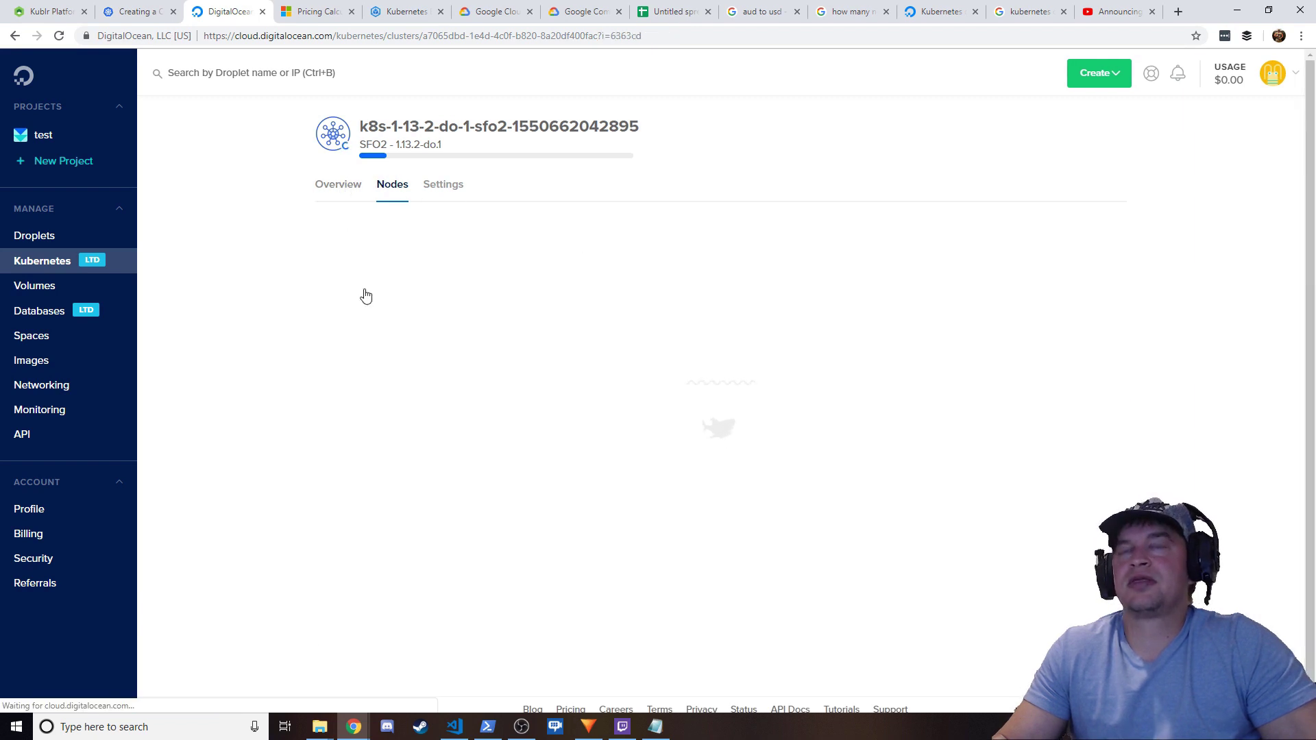
pyautogui.scroll(-5, 423, 404)
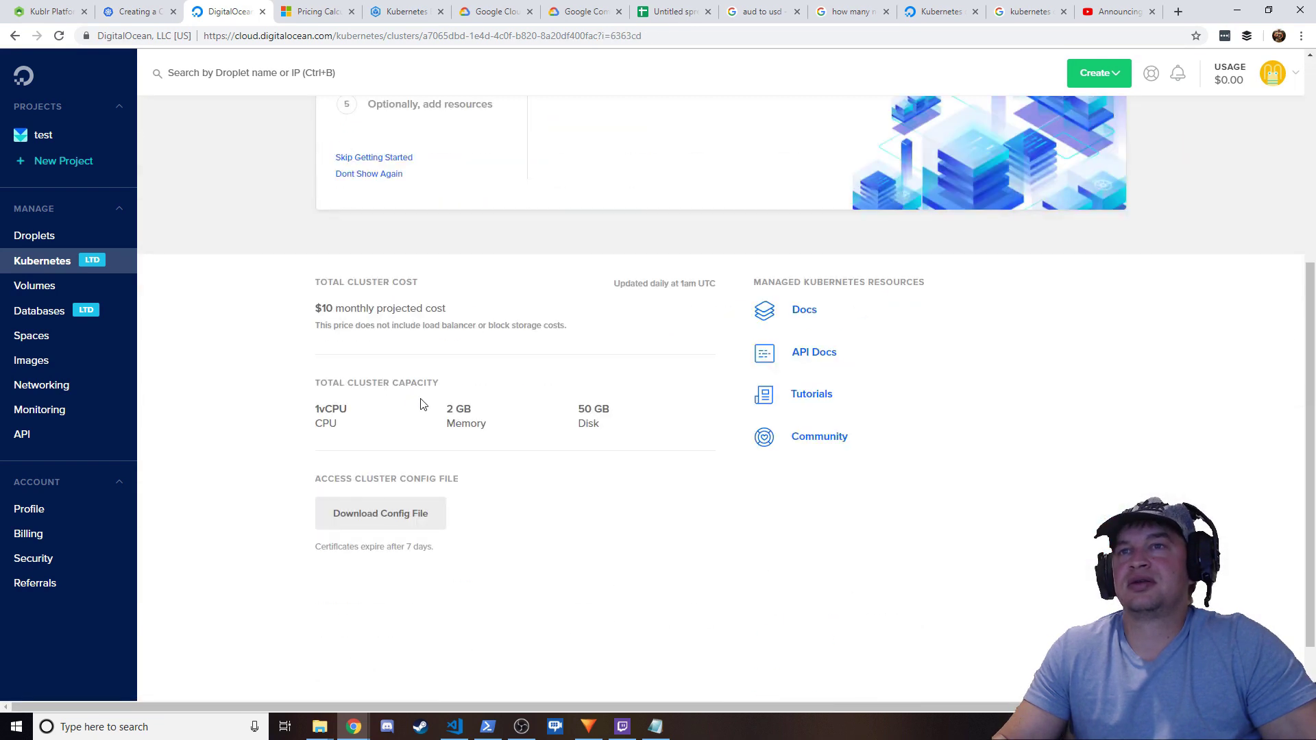
pyautogui.moveTo(320, 291); pyautogui.dragTo(411, 348)
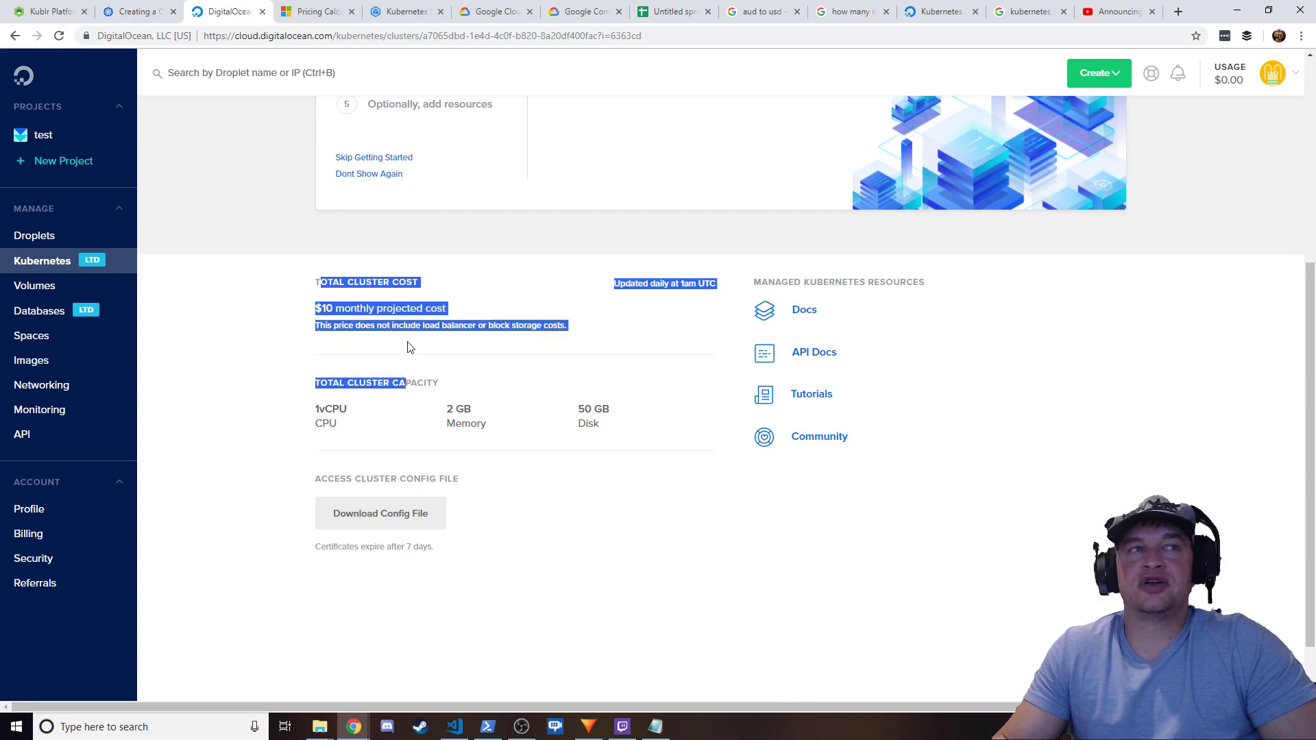
pyautogui.click(250, 373)
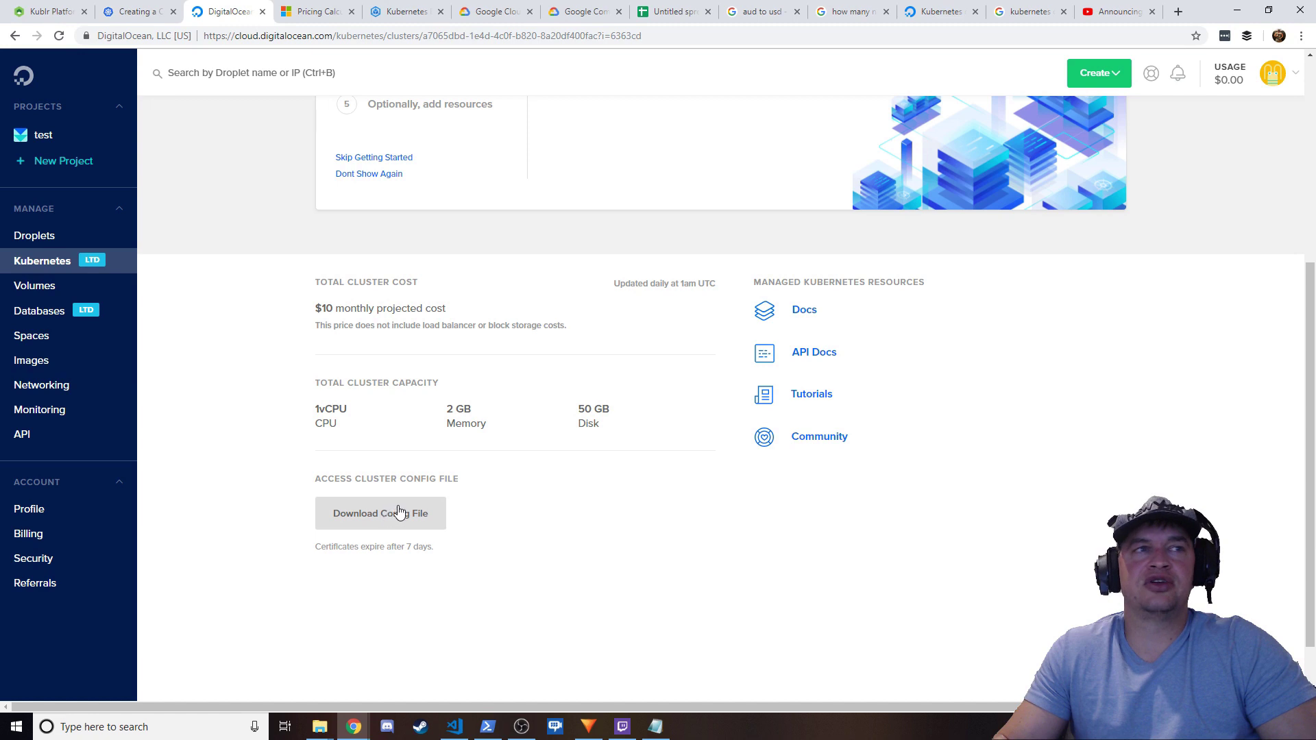
pyautogui.scroll(4, 445, 569)
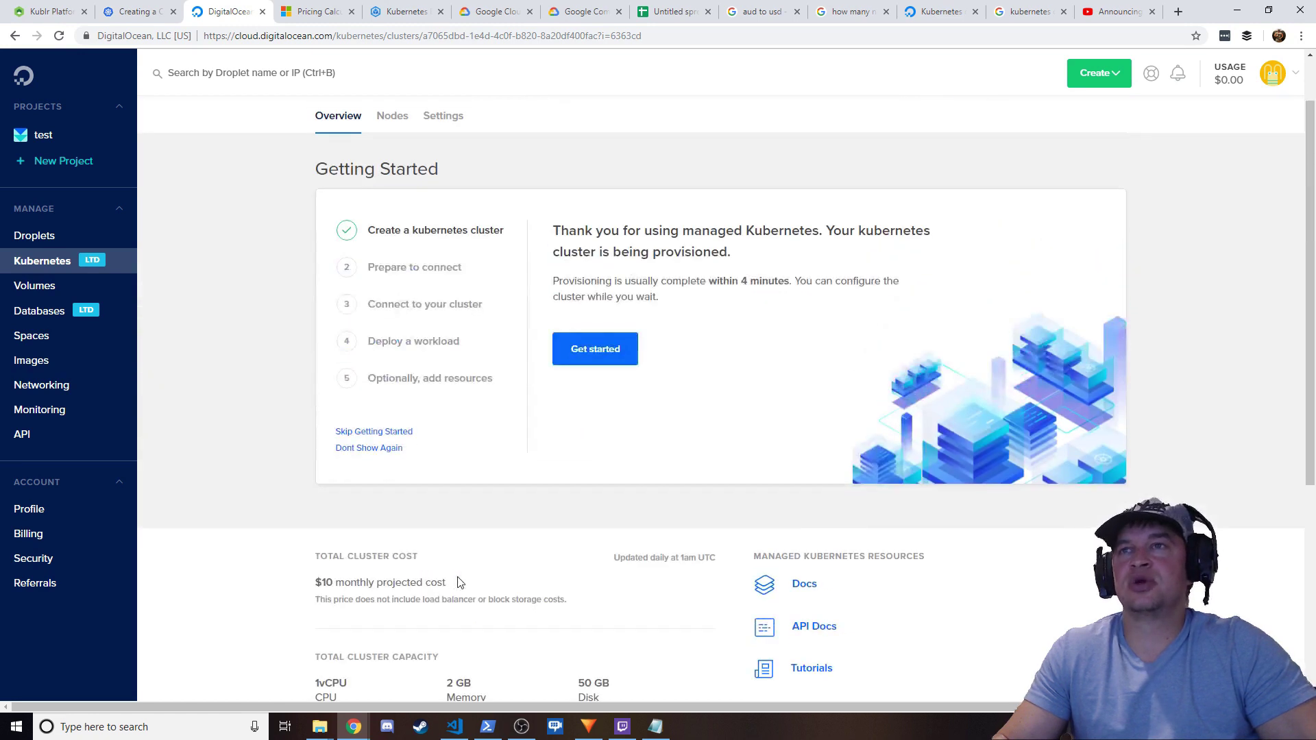
# Check the cluster's settings for the destroy option, recheck the node provisioning status and return to the overview.
pyautogui.scroll(1, 459, 582)
pyautogui.click(442, 185)
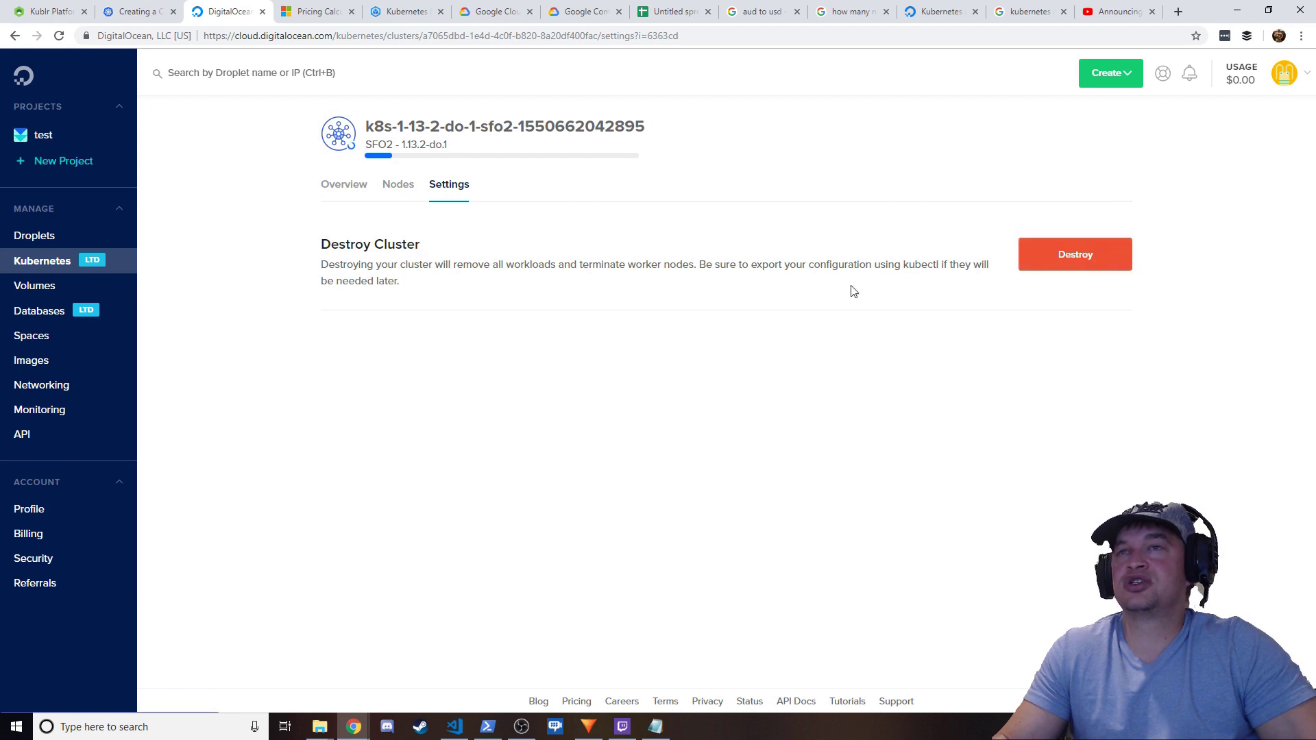
pyautogui.click(392, 184)
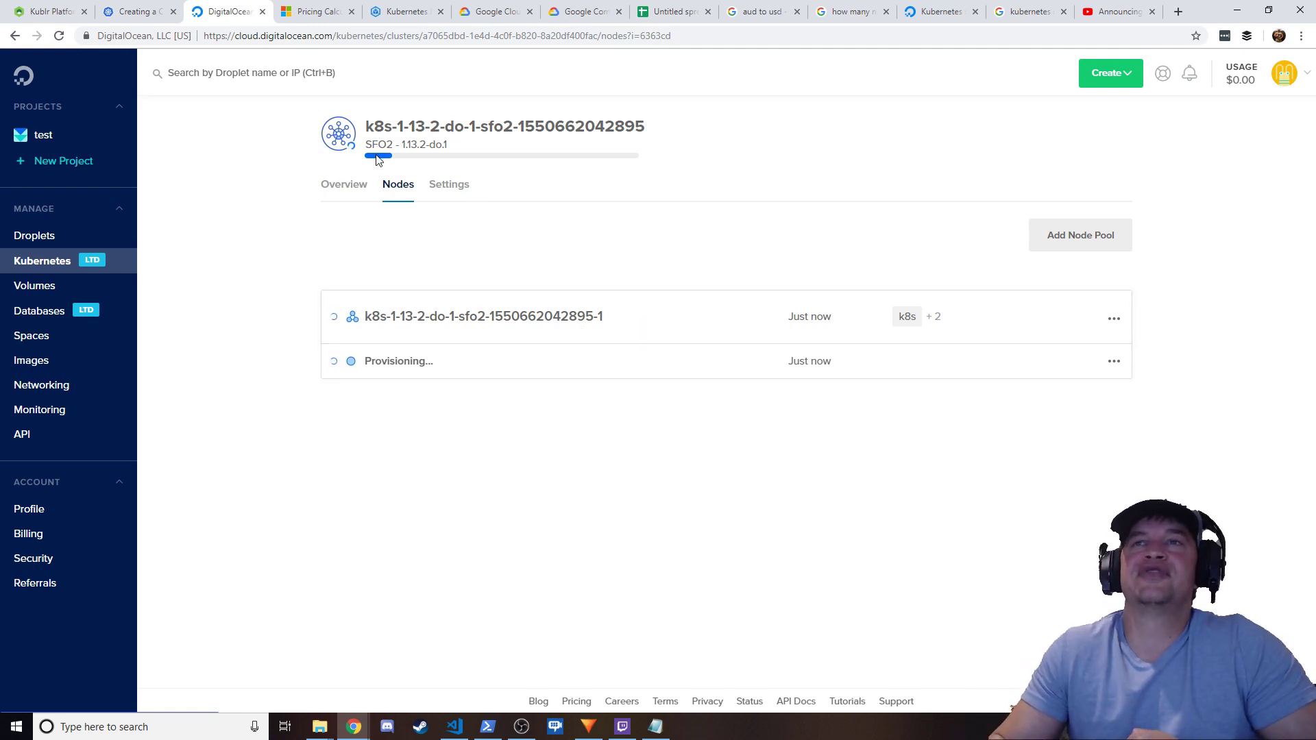
pyautogui.click(356, 194)
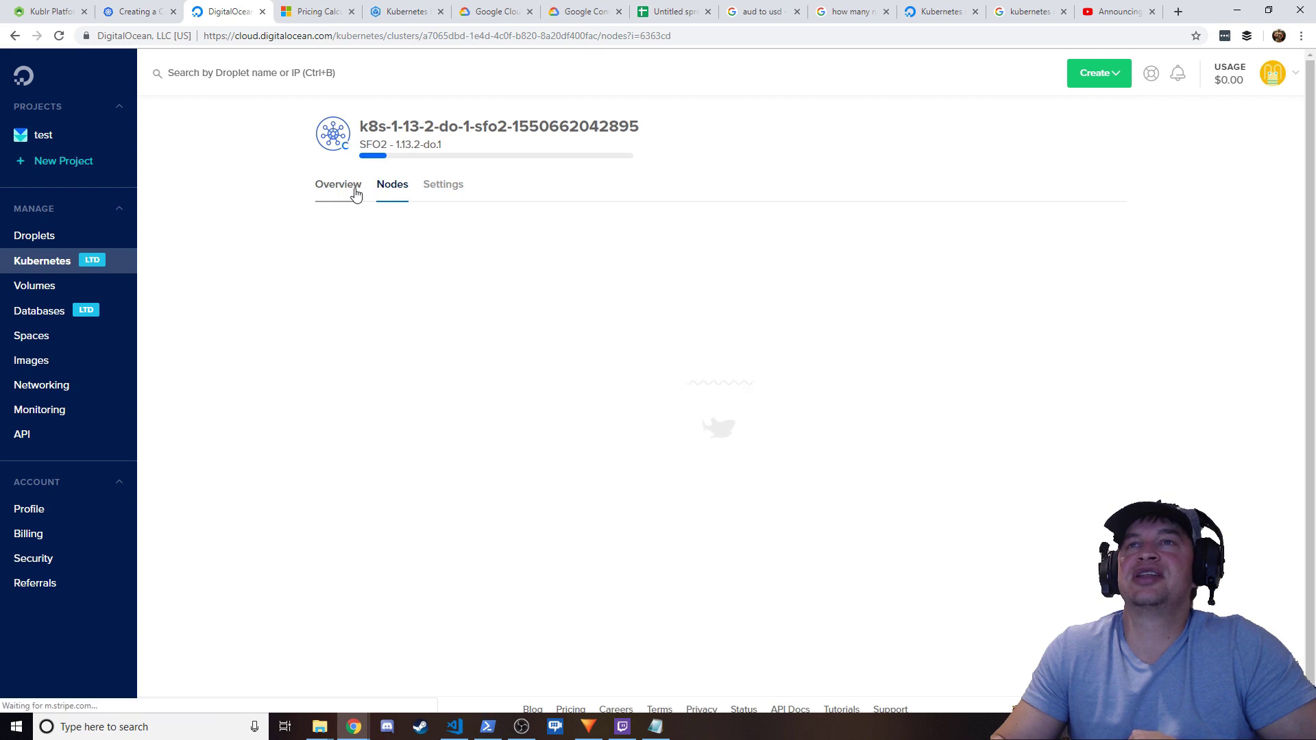